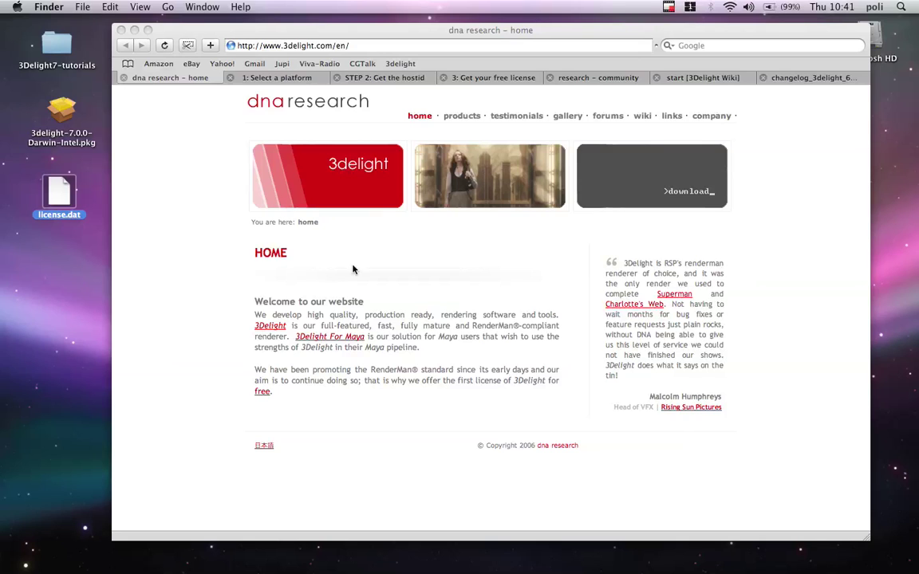
- Show the 'STEP 1: Select a platform' download page and select the 3delight-7.0.0-Darwin-Intel.pkg installer
click(271, 78)
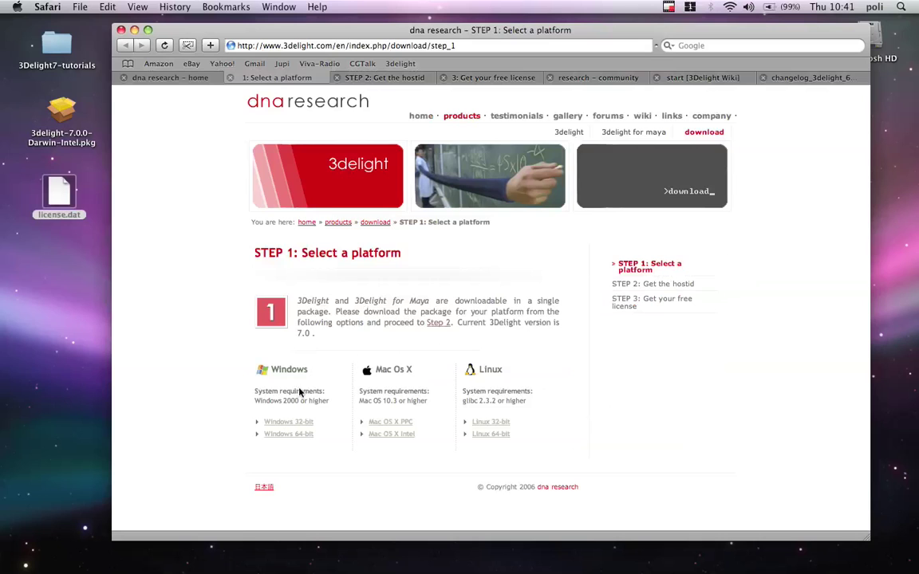
drag(232, 369, 293, 359)
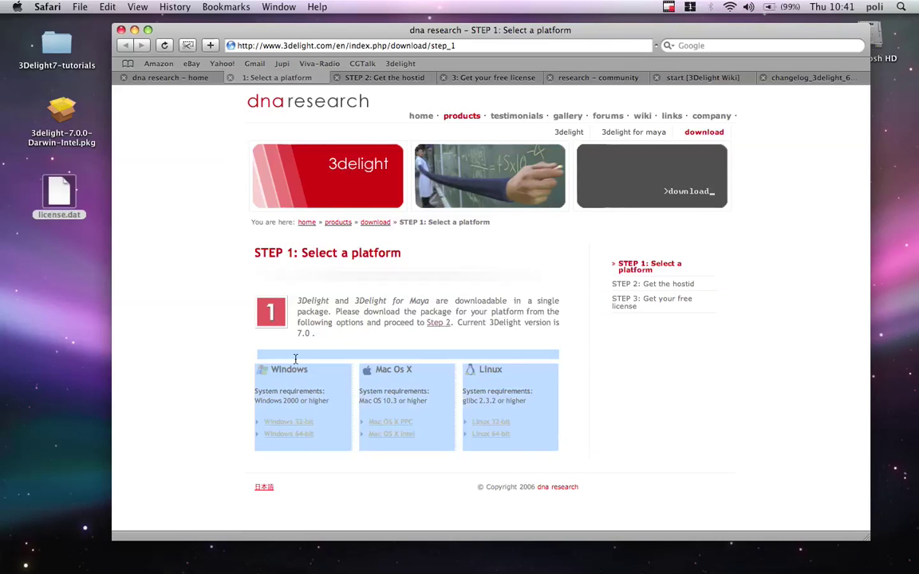
click(254, 369)
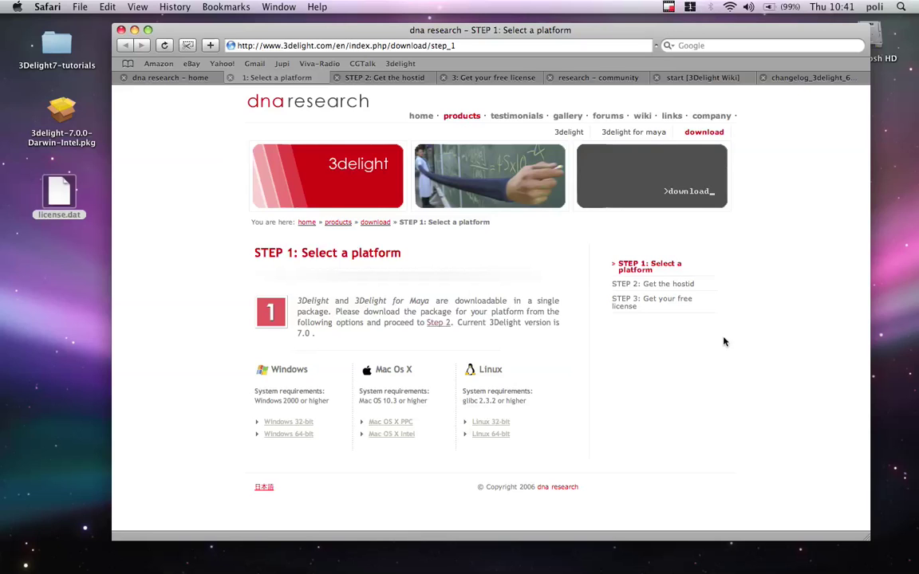
click(84, 140)
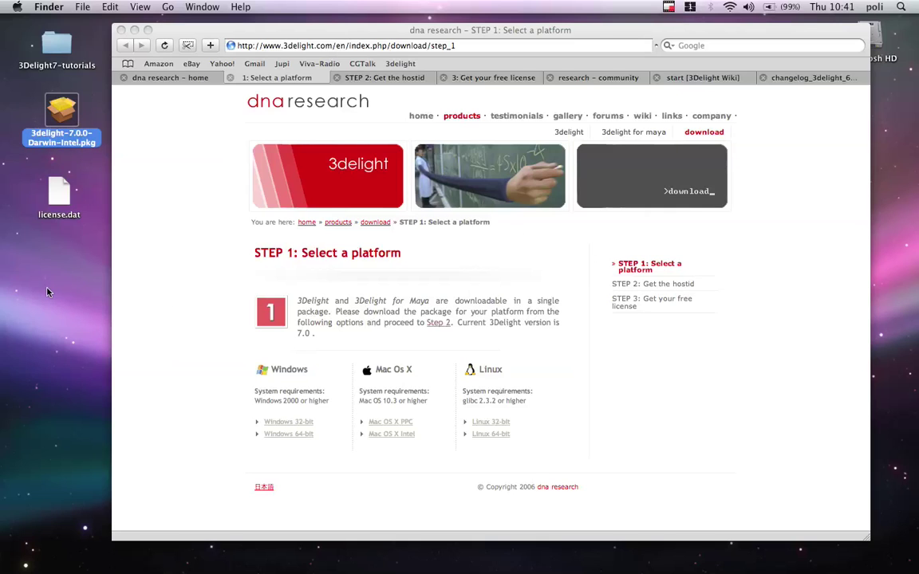
- Launch the 3delight-7.0.0-Darwin-Intel.pkg installer from the desktop
click(42, 258)
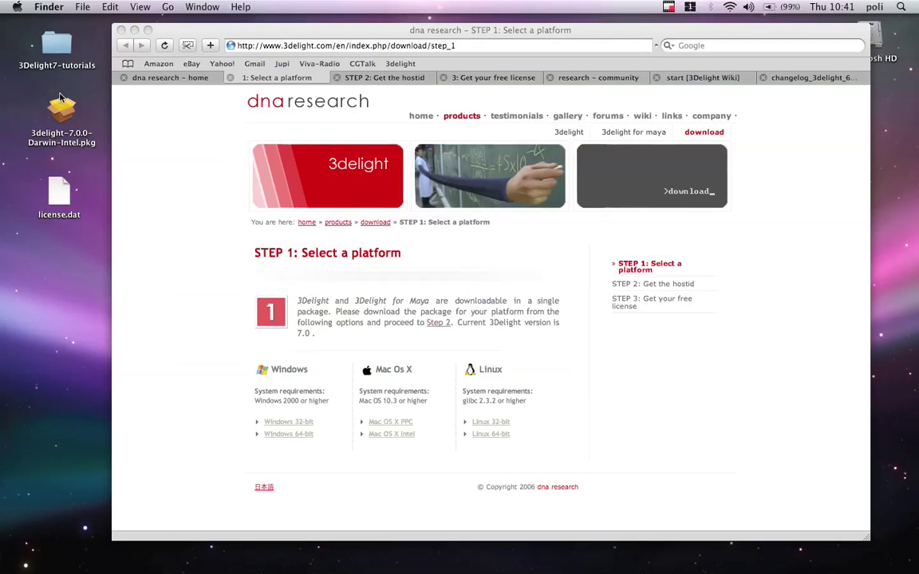
key(F8)
click(258, 447)
click(61, 112)
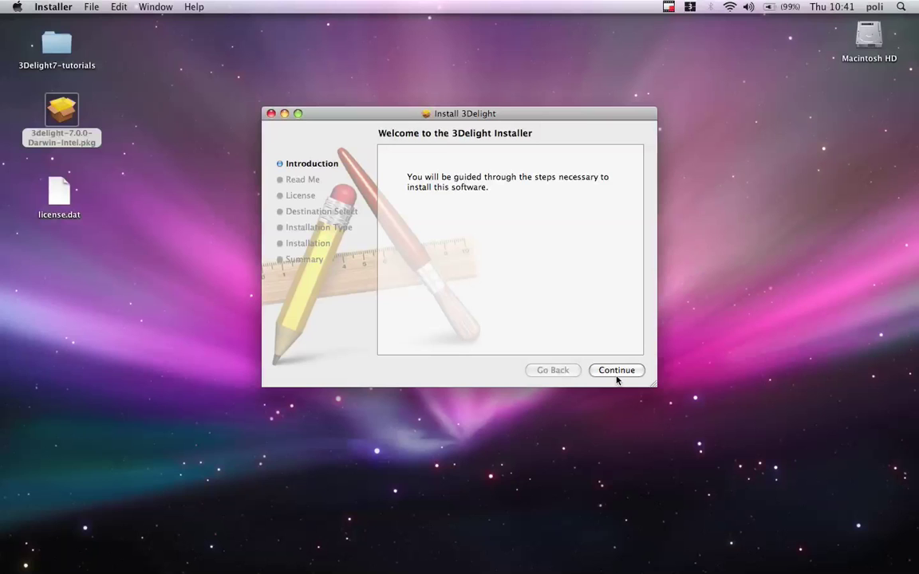
- Go through the Read Me and agree to the 3Delight license terms
click(618, 376)
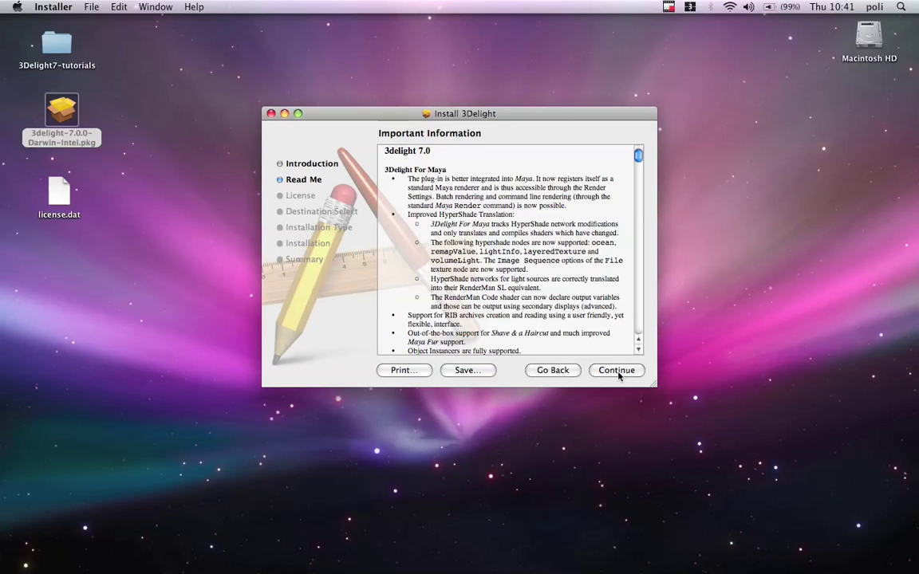
drag(469, 178, 489, 320)
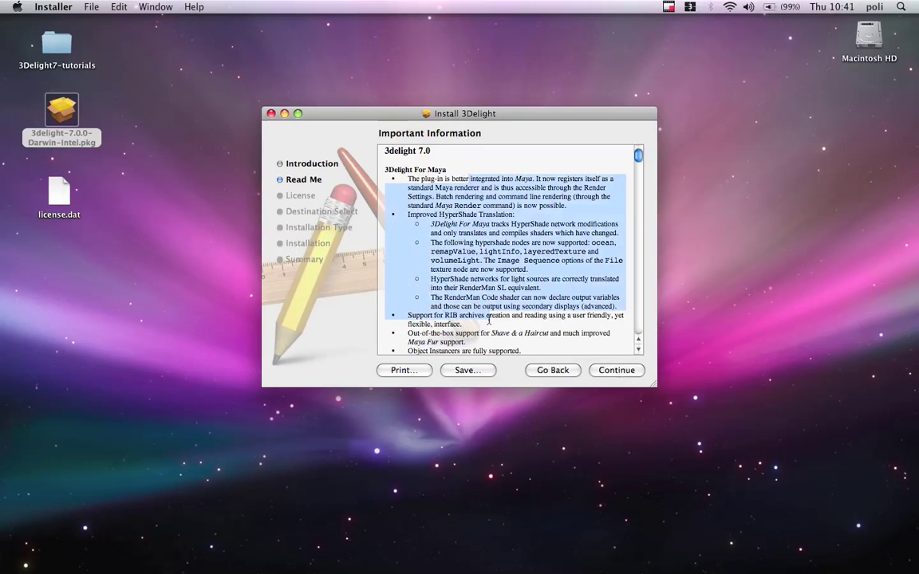
click(630, 371)
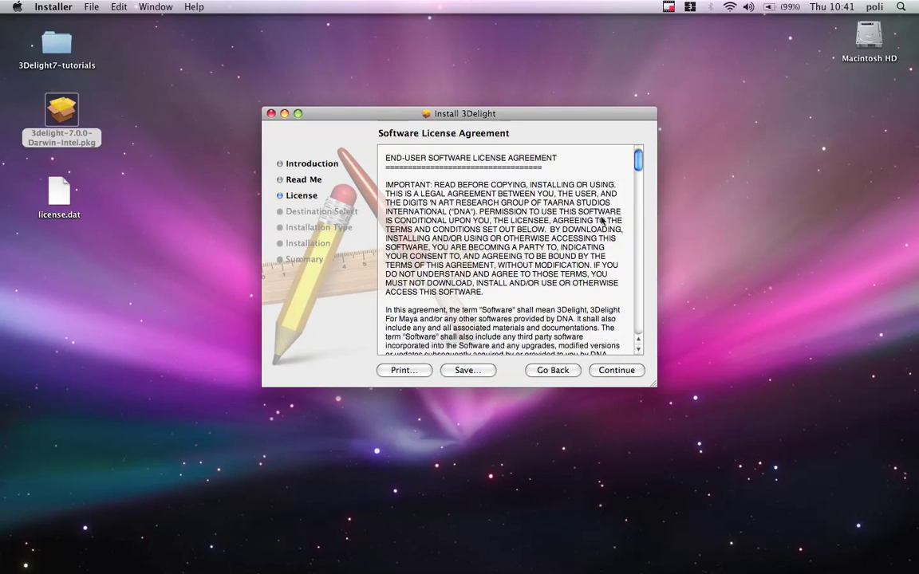
click(623, 372)
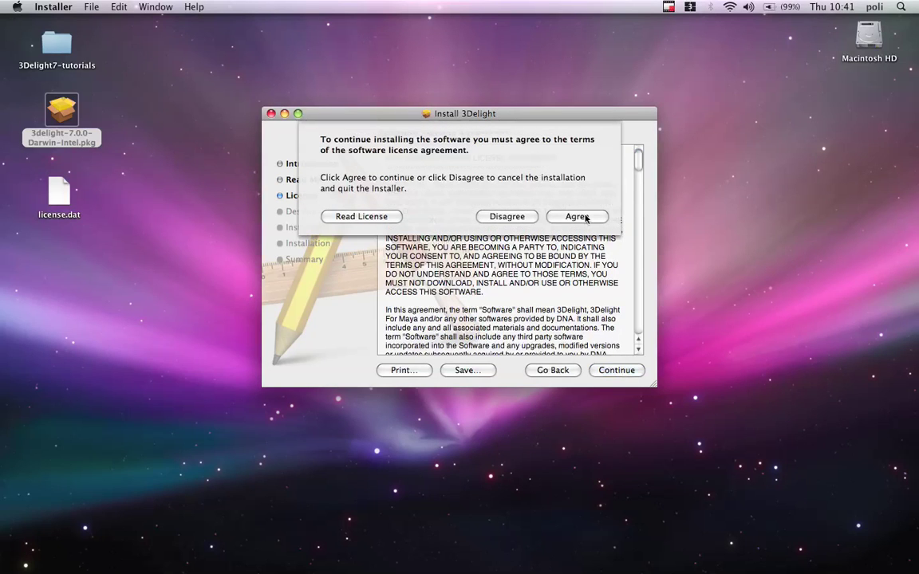
click(578, 217)
- Choose Macintosh HD as the destination and start the standard installation
click(617, 370)
click(418, 198)
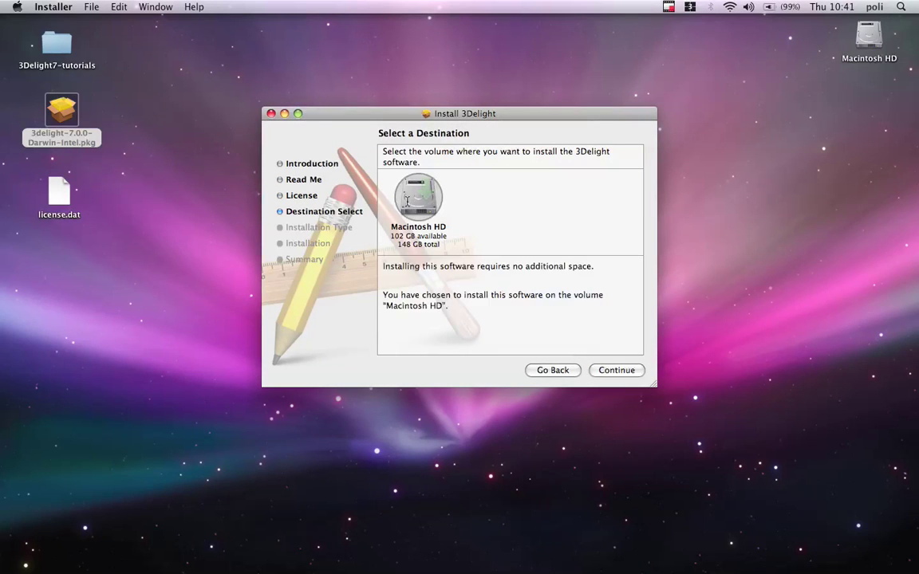
click(618, 370)
click(617, 370)
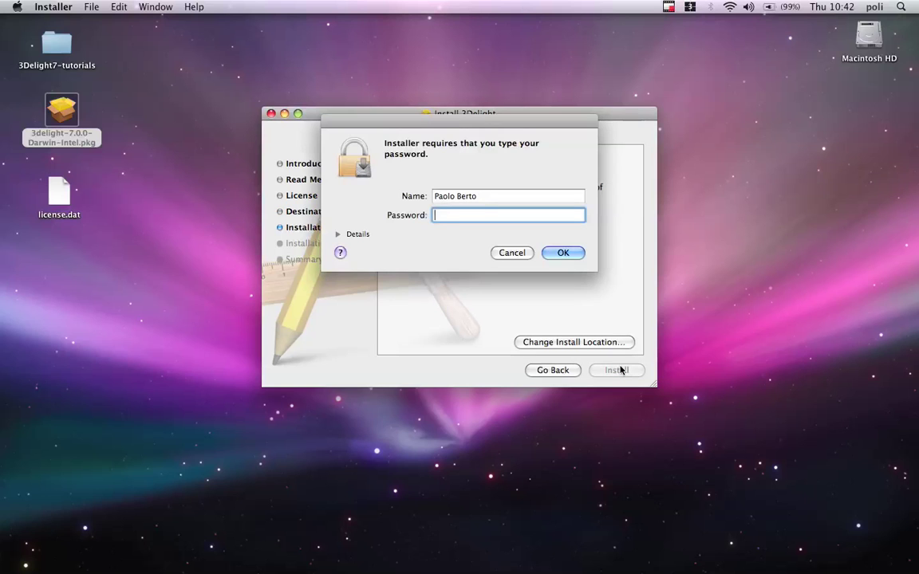
- Enter the admin password, retrying after the invalid-password warning, then close the finished installer
text(•••••••••••)
key(Return)
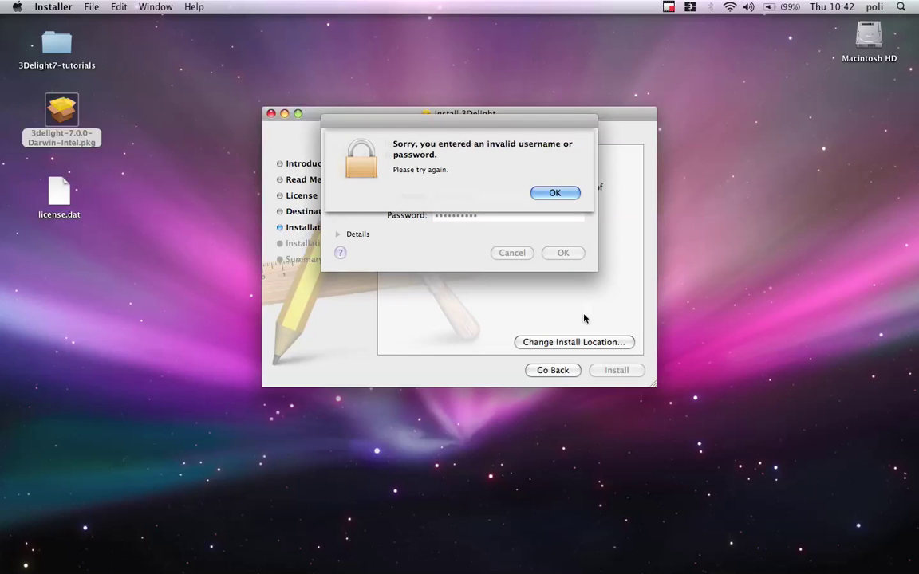
click(555, 193)
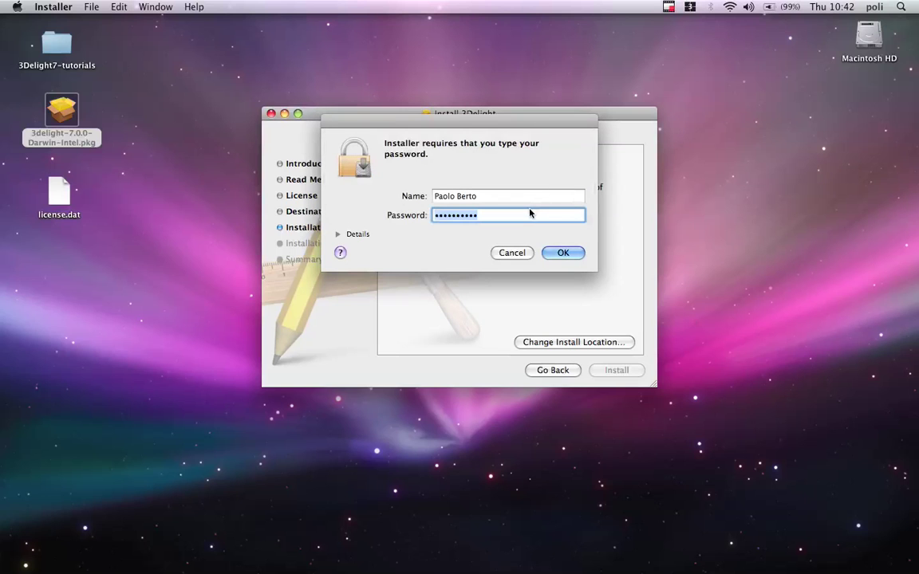
text(••••••••••)
key(Return)
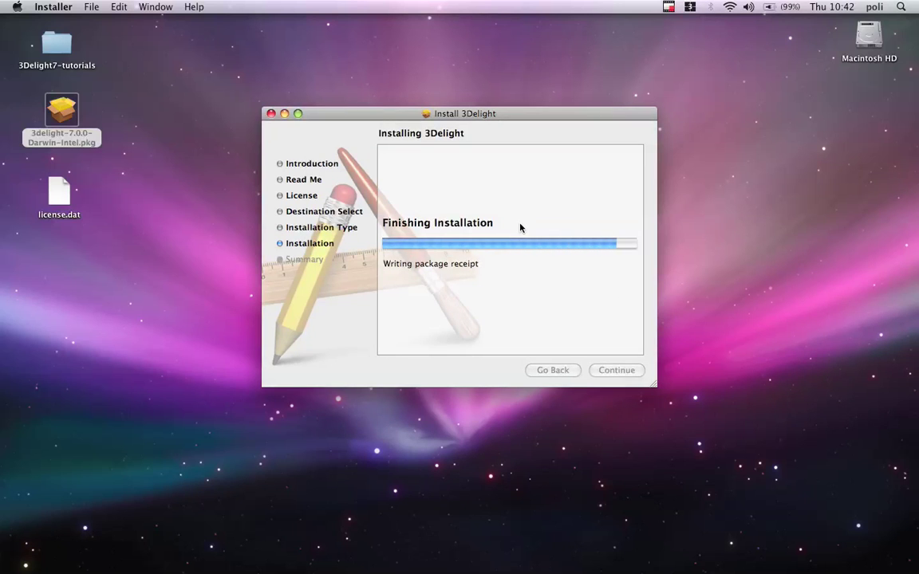
click(634, 373)
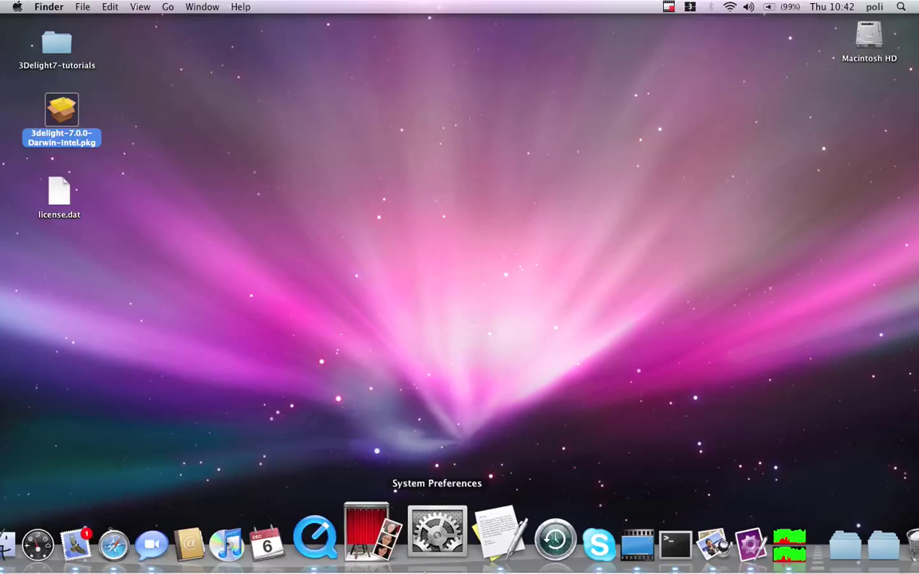
- In Terminal, return to the 3Delight-7.0.0 folder with 'cd -' and open it in Finder with 'open .'
mouse_move(2, 7)
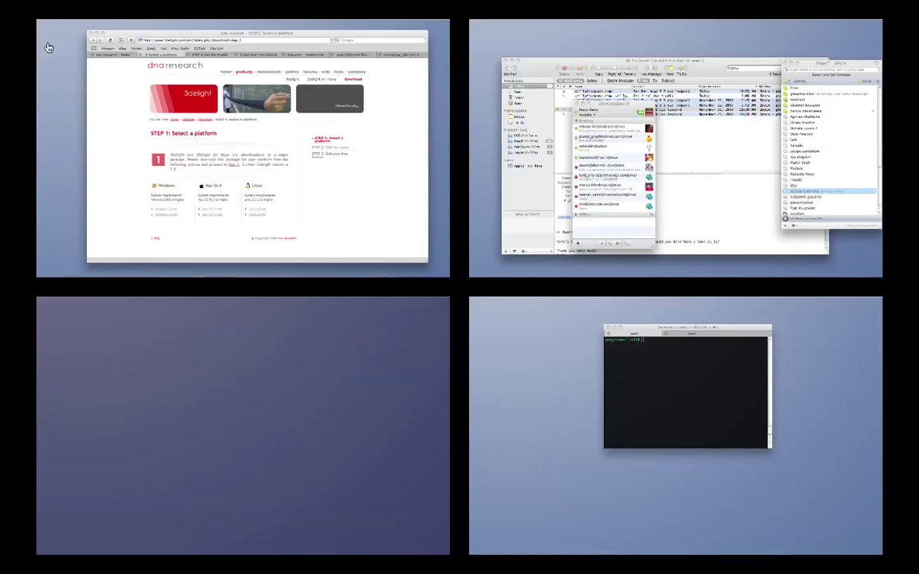
click(686, 375)
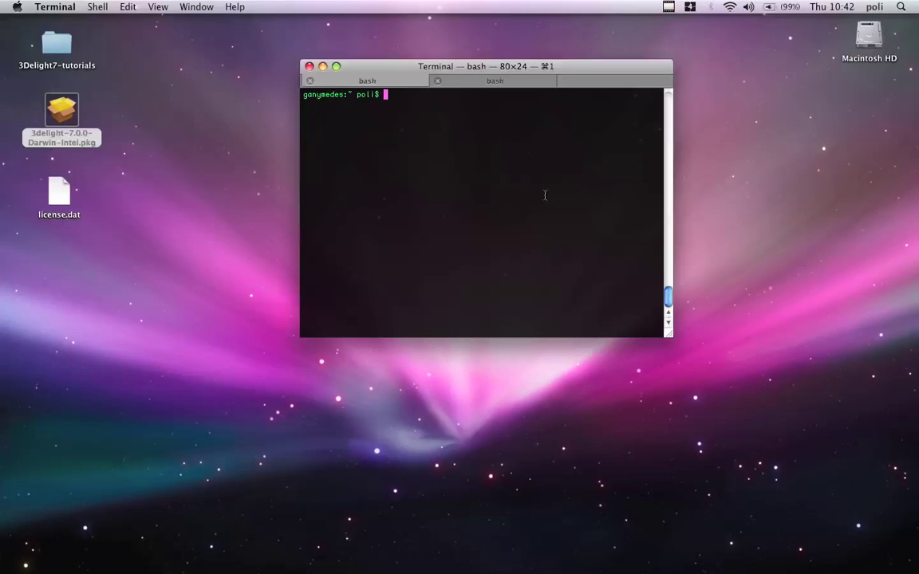
text(cd -)
key(Return)
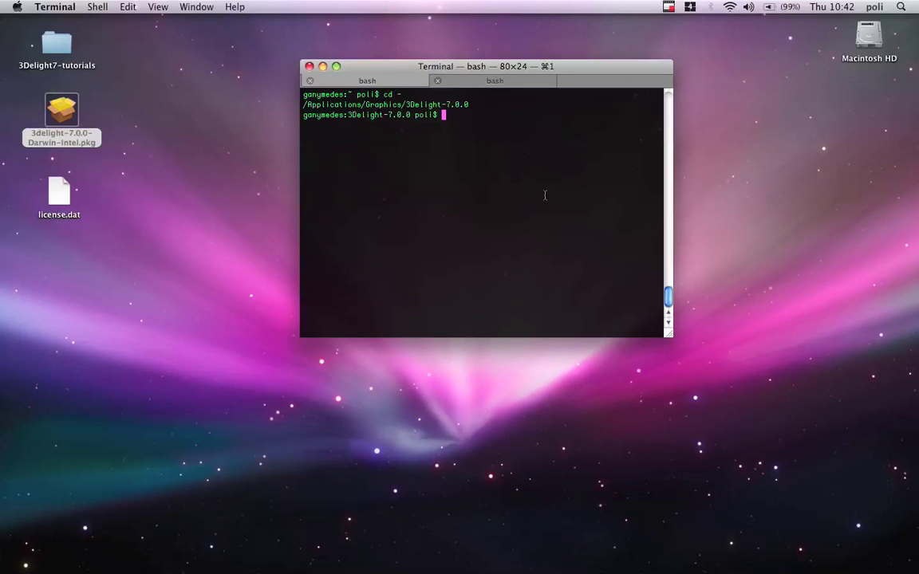
text(cd)
text(open .)
key(Return)
- Open the bin folder and preview renderdl, shaderdl, tdlmake, ribshrink, ribdepends, ptc2brick and i-display
drag(476, 36, 490, 60)
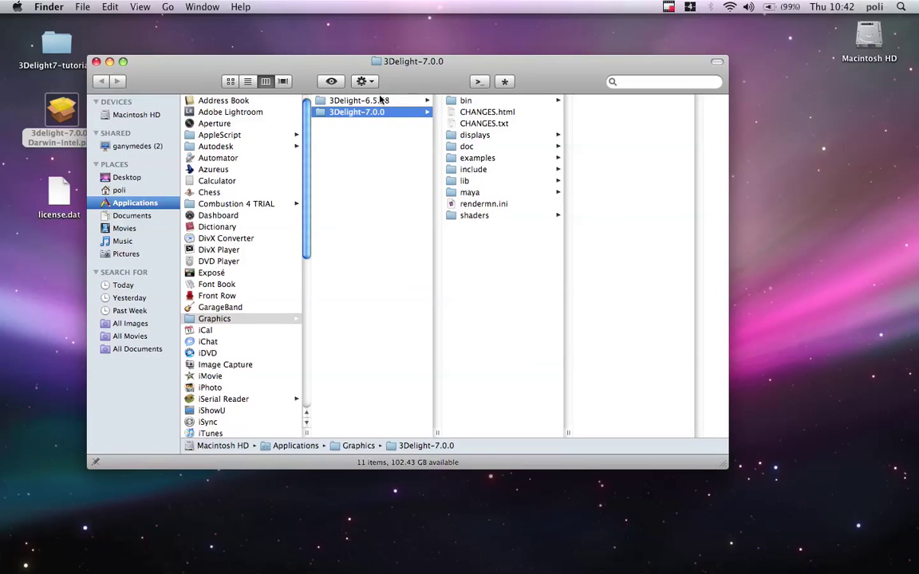
click(481, 102)
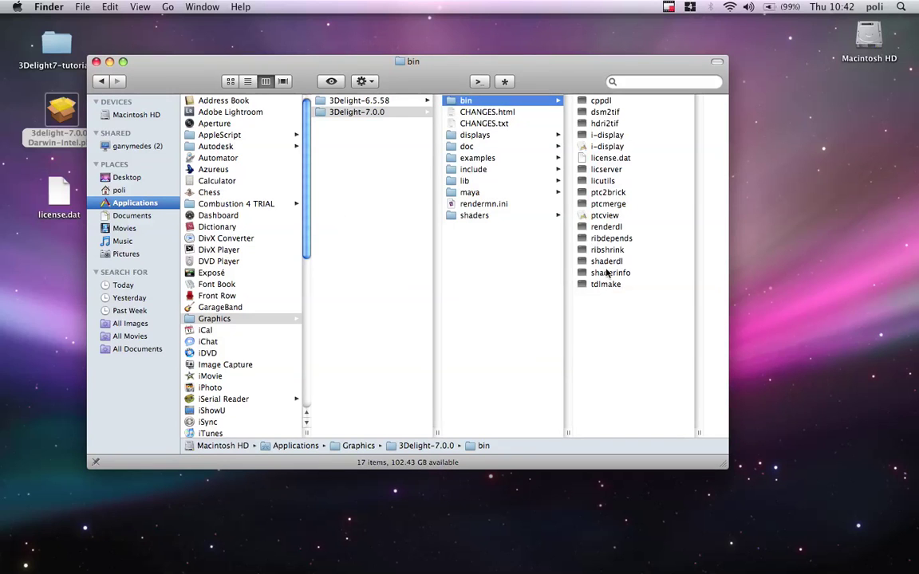
click(610, 228)
click(521, 263)
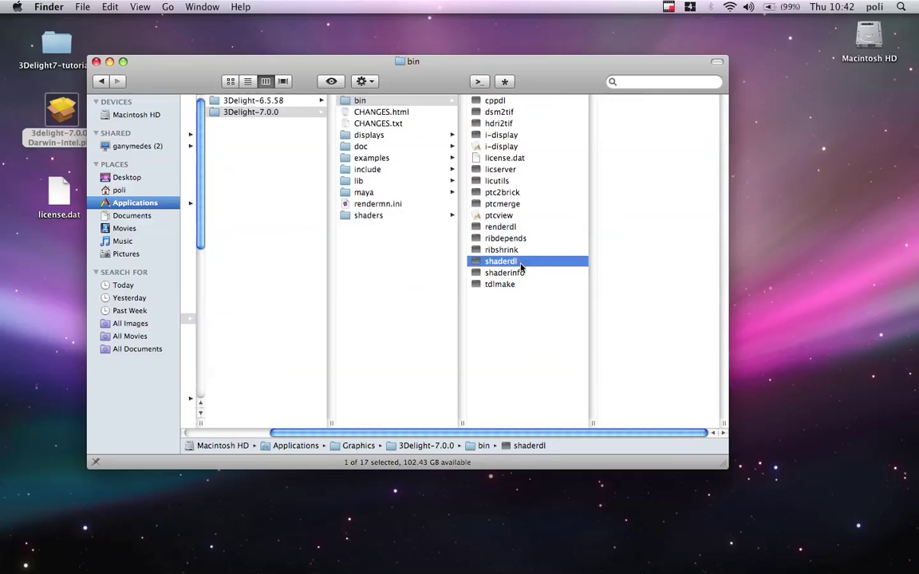
click(517, 285)
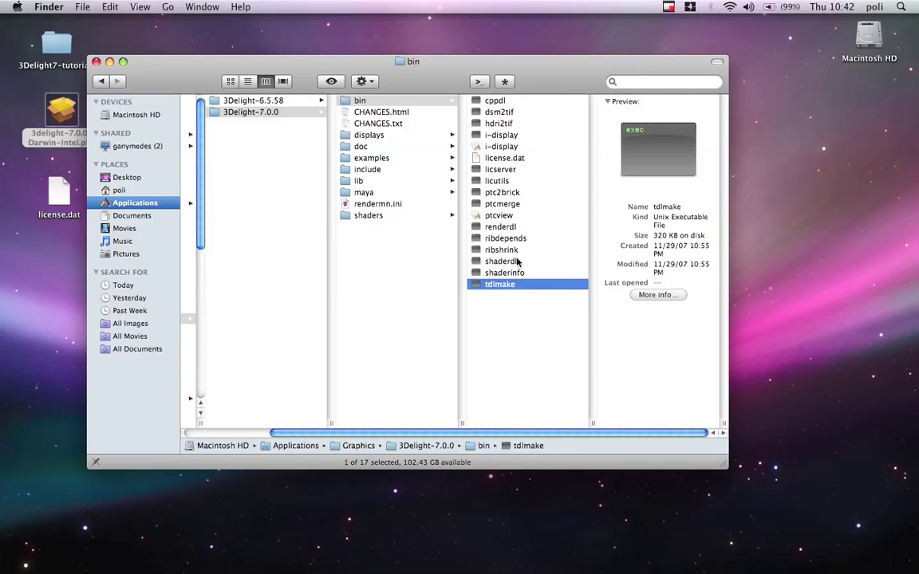
click(515, 251)
click(514, 239)
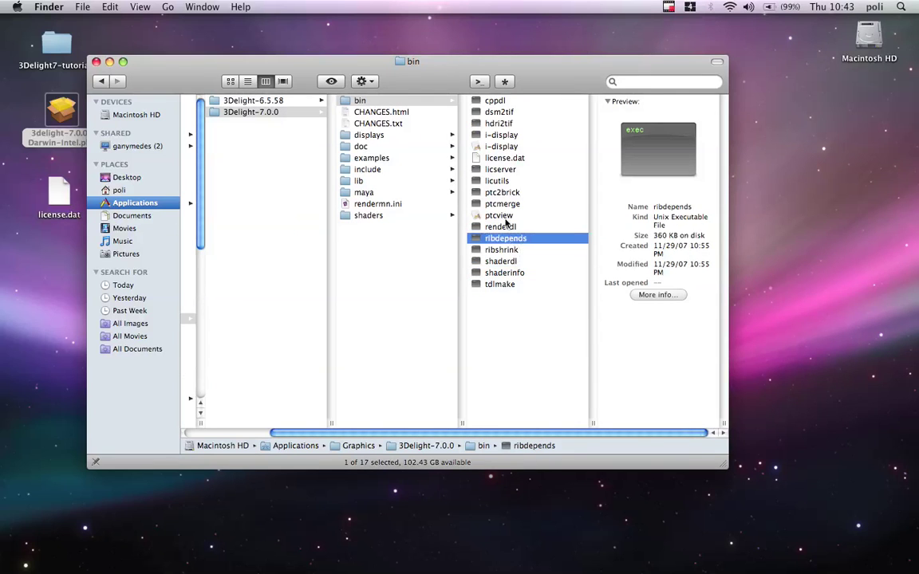
click(505, 195)
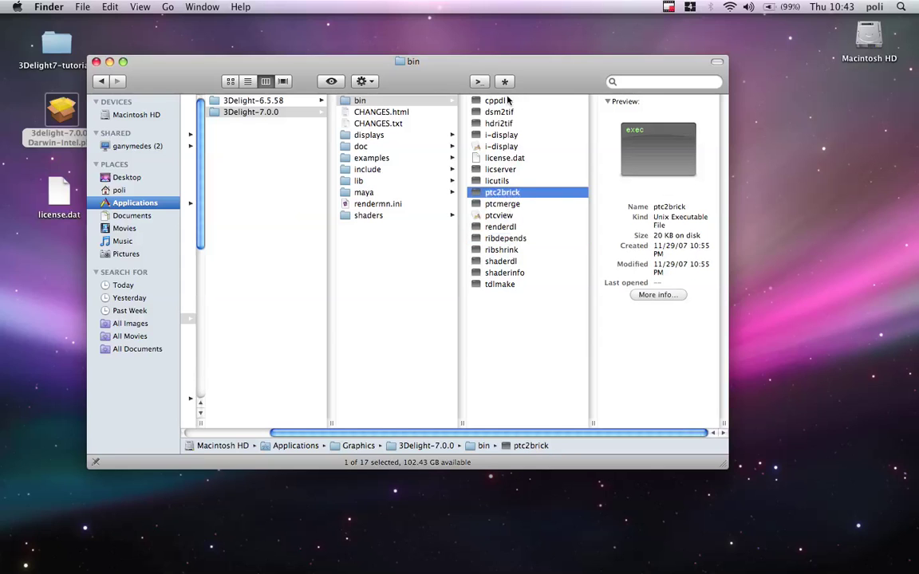
click(512, 136)
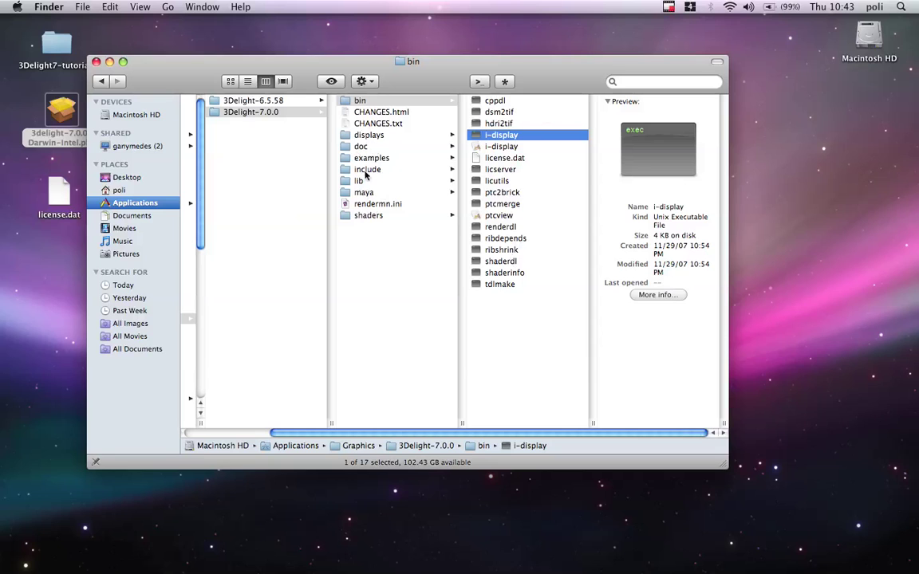
- Open the maya plugins folder and widen the window to show full bundle names
click(376, 193)
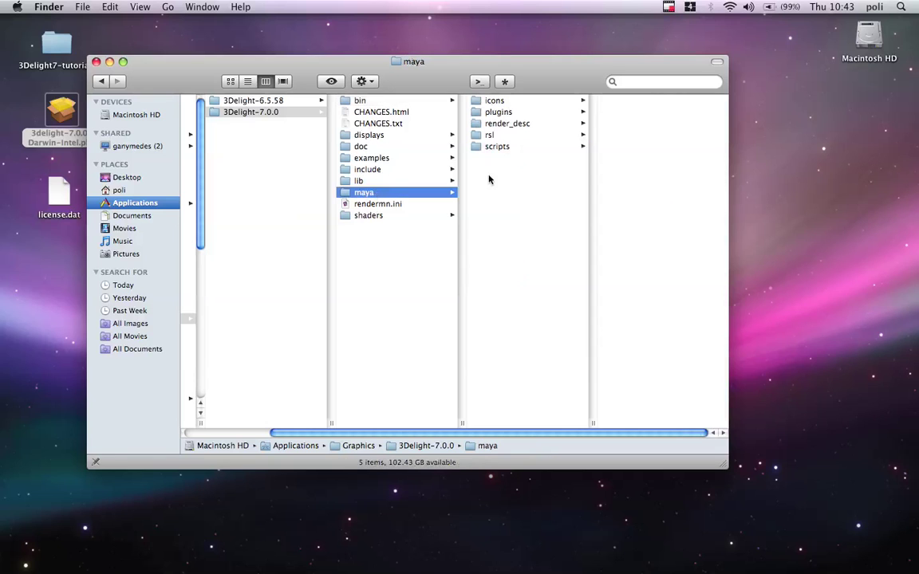
click(514, 115)
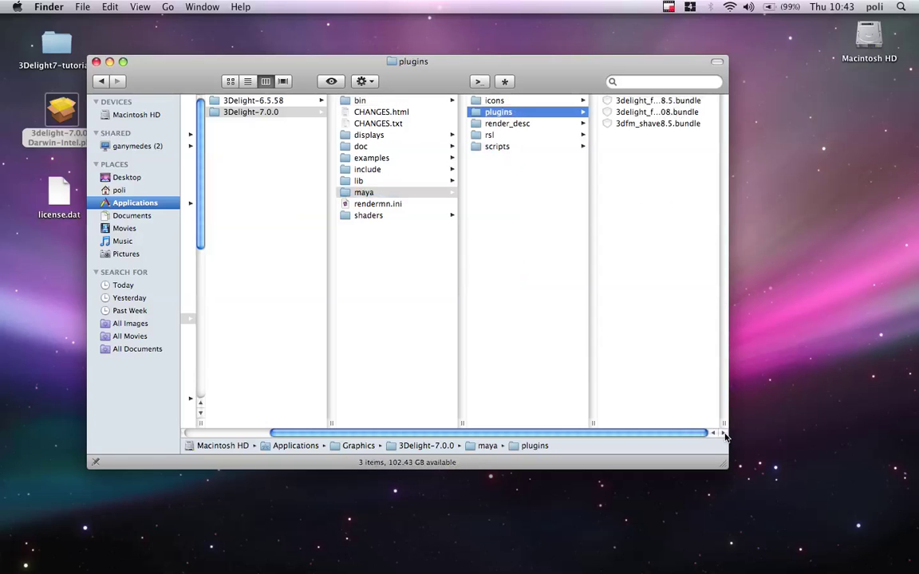
drag(723, 429, 820, 422)
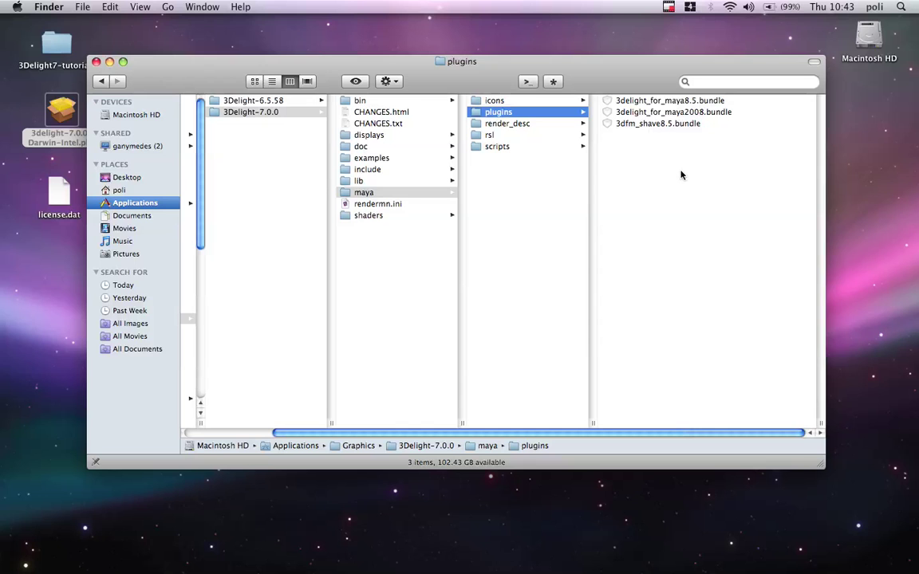
- Browse the rsl shader header files and bring up the context menu for ocean.h
click(565, 146)
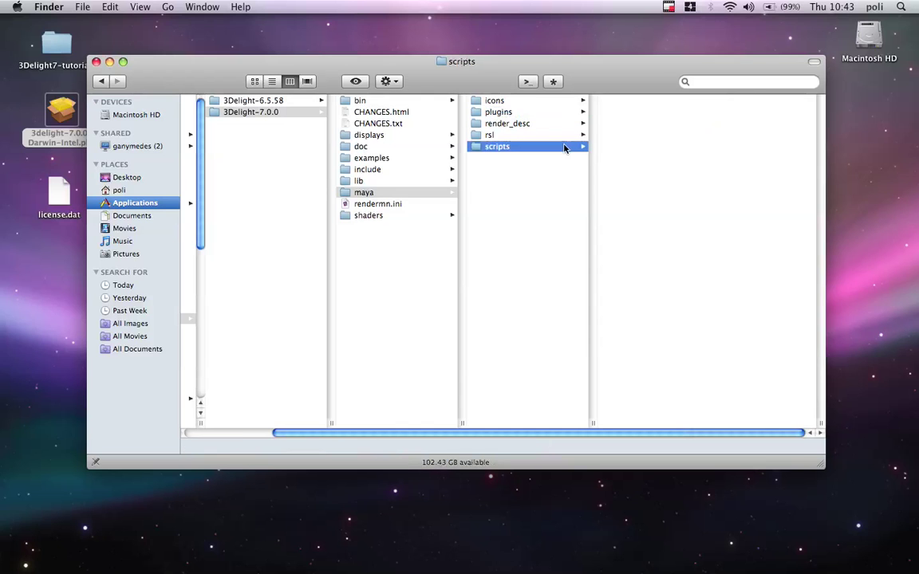
click(561, 135)
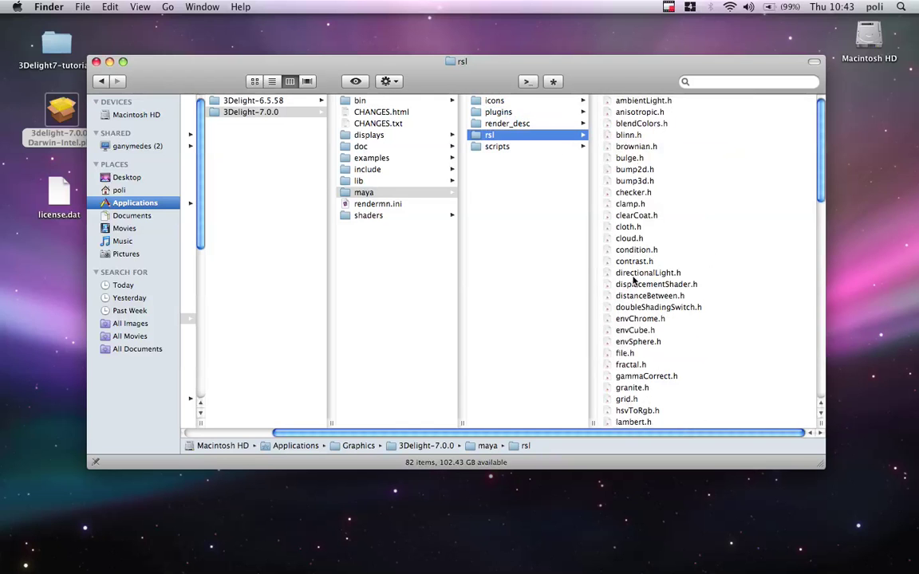
scroll(656, 239, down, 10)
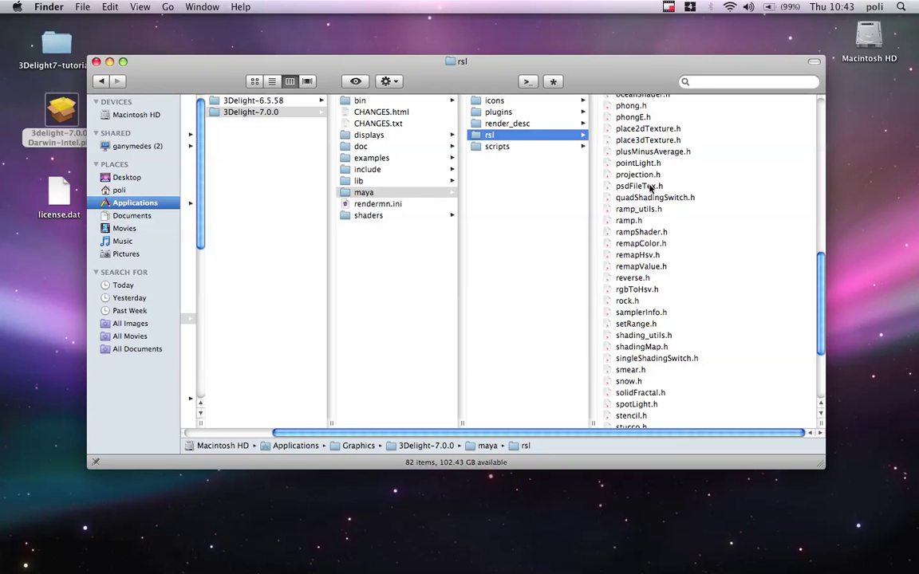
scroll(636, 164, down, 5)
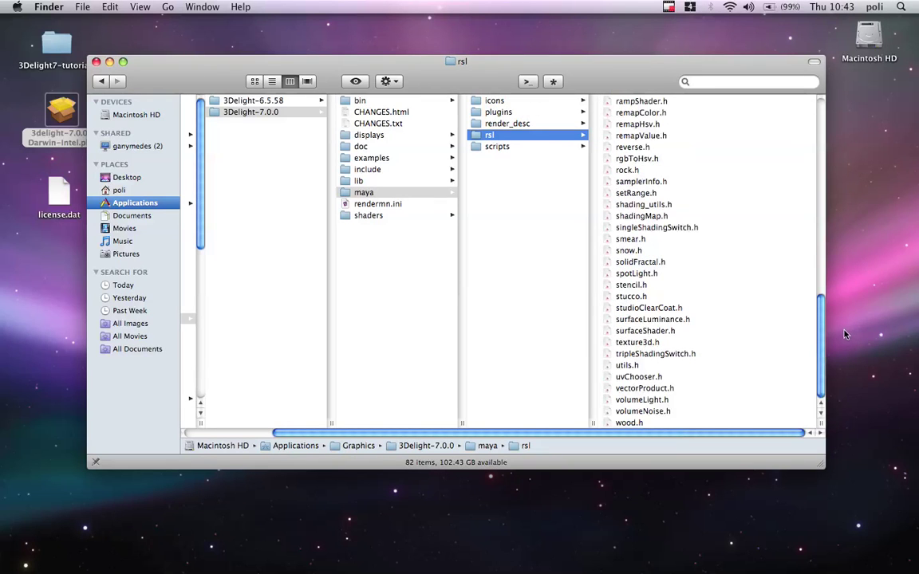
scroll(662, 172, up, 6)
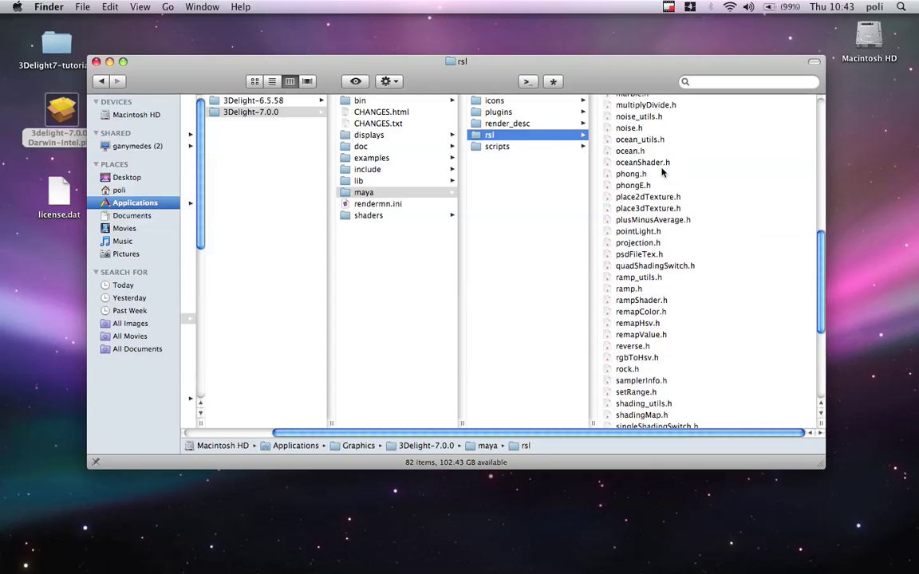
click(630, 151)
right_click(634, 150)
- Open ocean.h in TextMate, scroll through its maya_ocean shader source, and close it back to Finder
mouse_move(668, 165)
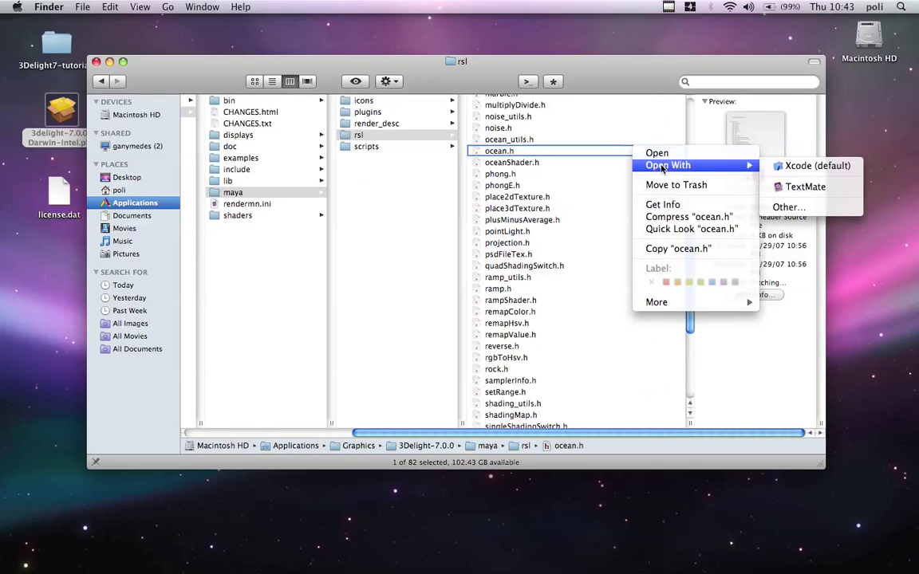
click(806, 186)
scroll(424, 203, down, 10)
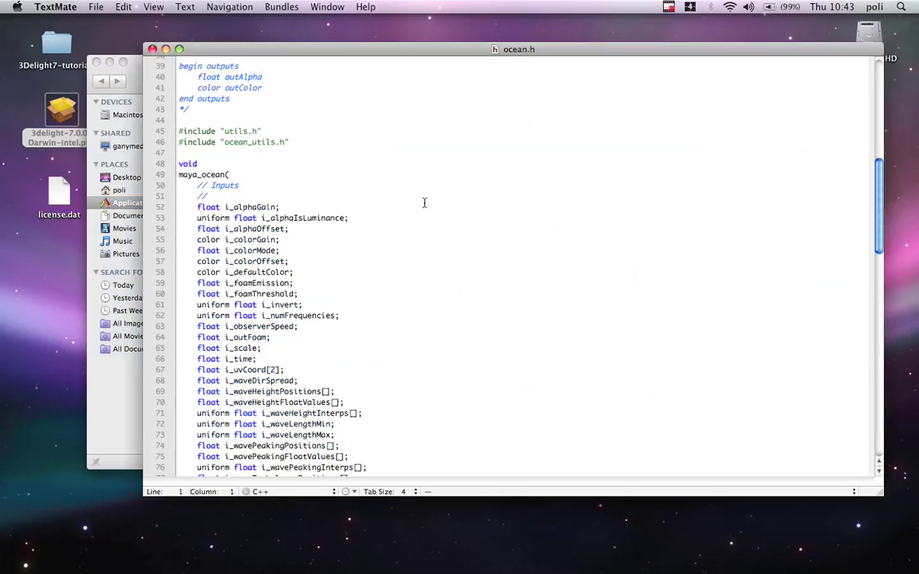
scroll(854, 338, down, 18)
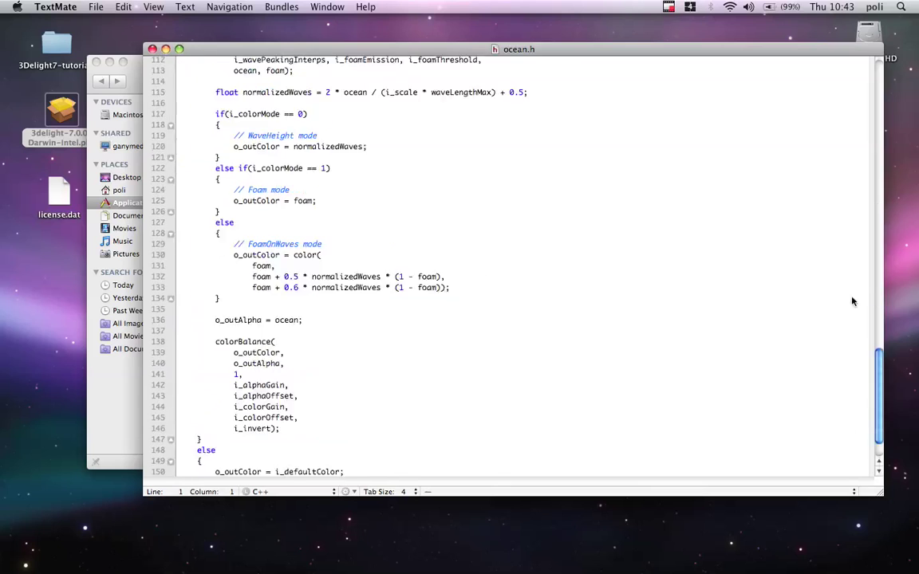
scroll(854, 299, up, 6)
scroll(855, 296, up, 20)
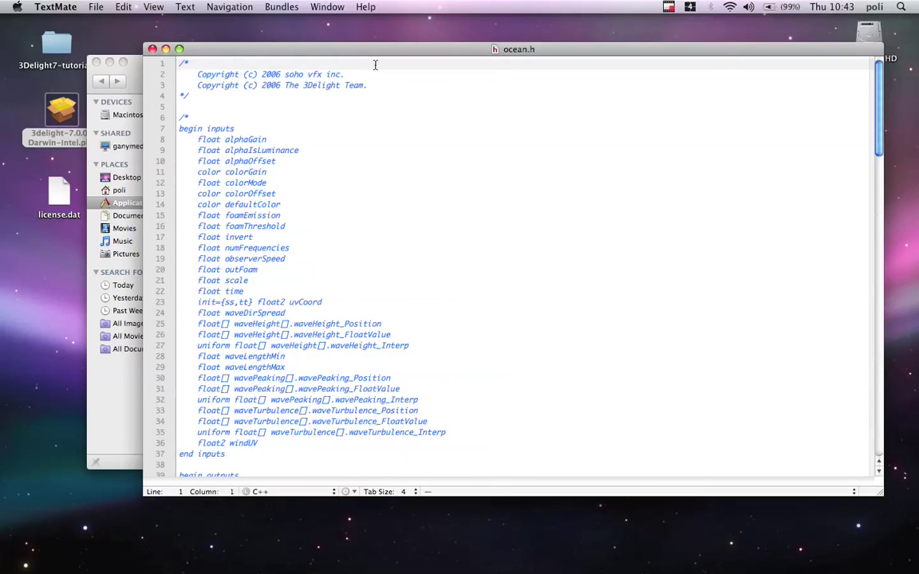
click(152, 49)
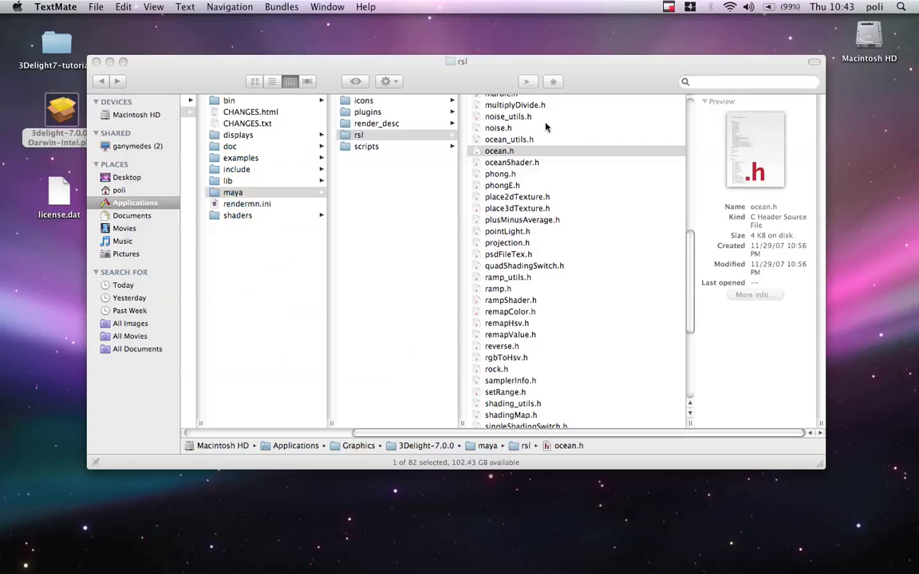
click(472, 151)
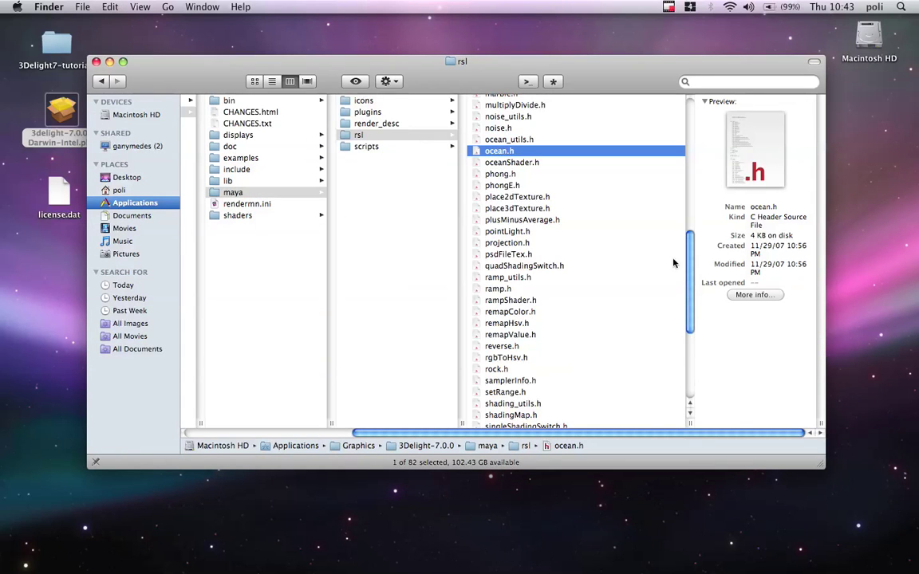
drag(687, 258, 630, 362)
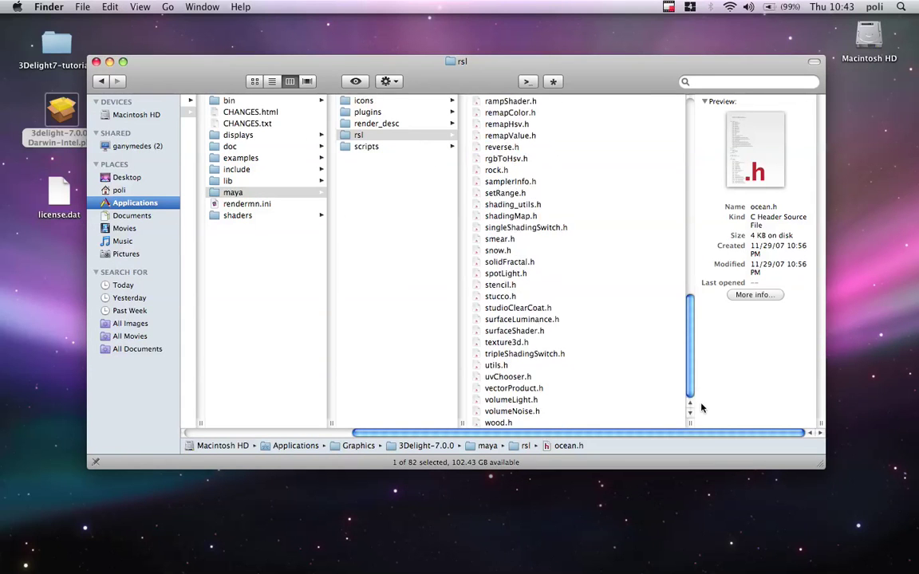
- Browse the bundled shaders folder and its src folder of shader sources
click(239, 213)
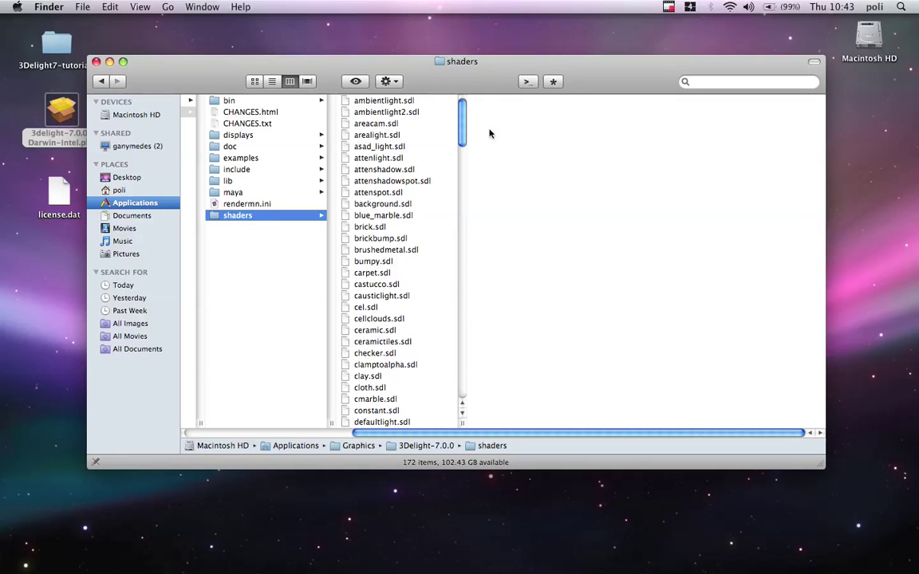
drag(460, 141, 469, 412)
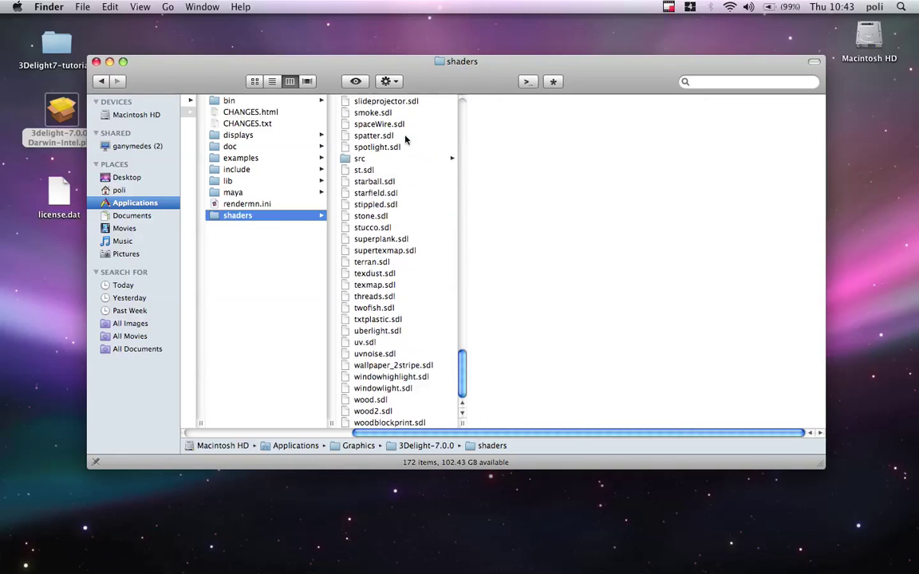
click(395, 148)
key(Down)
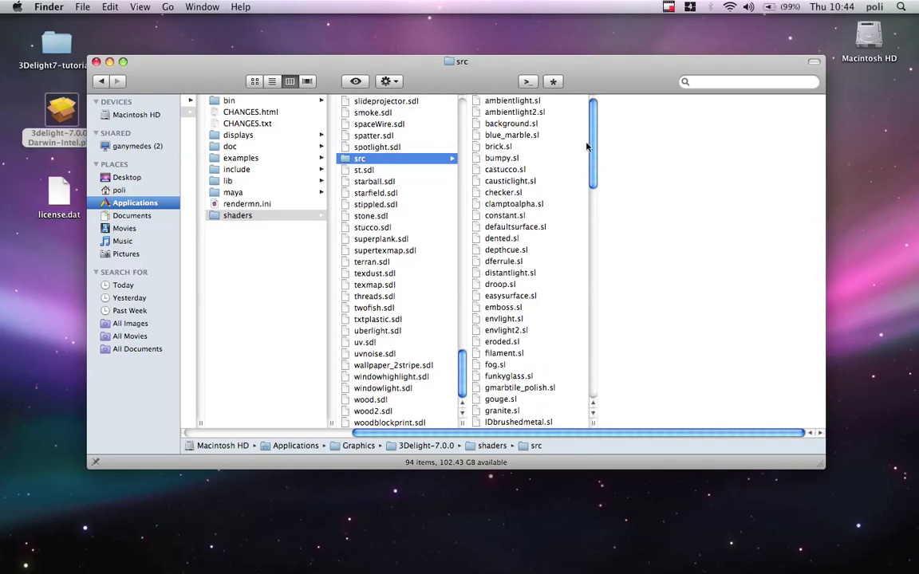
drag(590, 141, 586, 300)
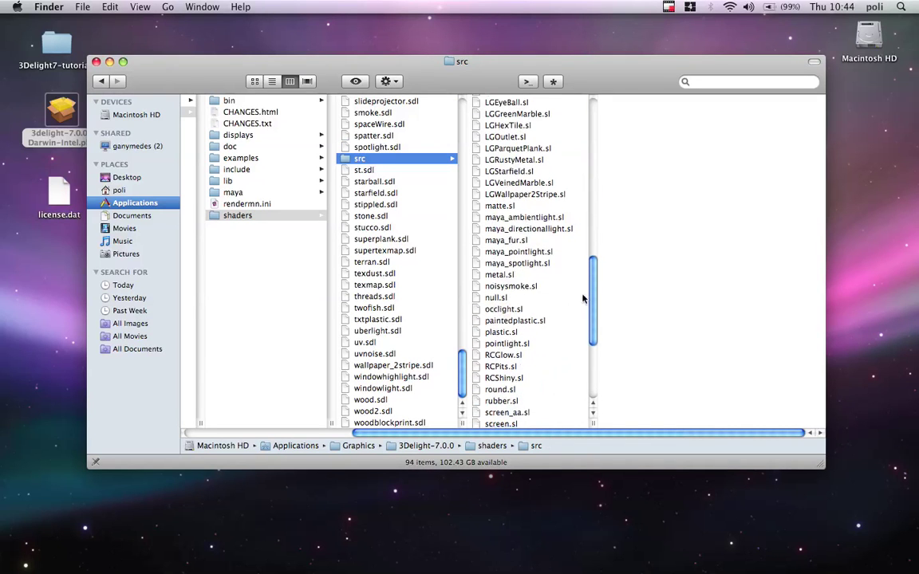
- View the maya_fur.sl surface source in TextMate, then close the editor
click(527, 253)
click(528, 264)
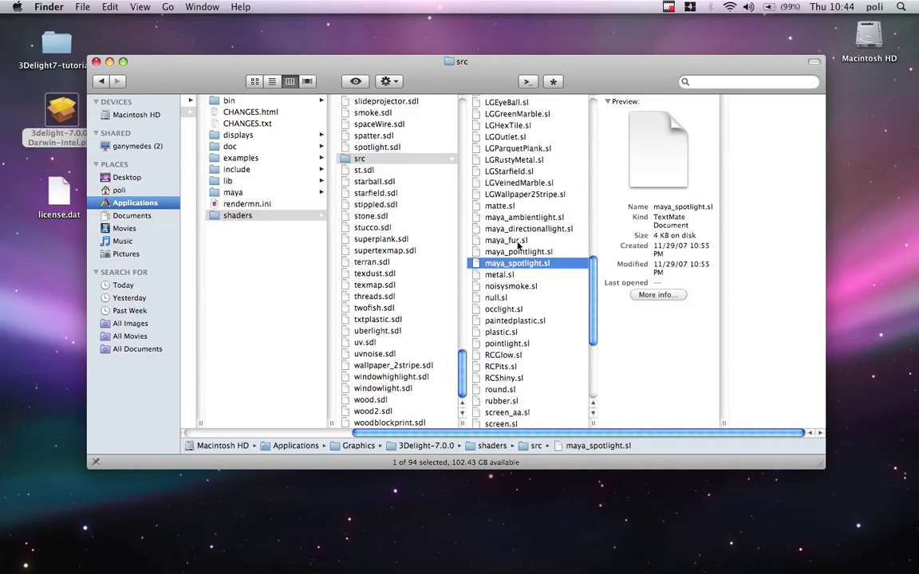
right_click(518, 241)
mouse_move(558, 261)
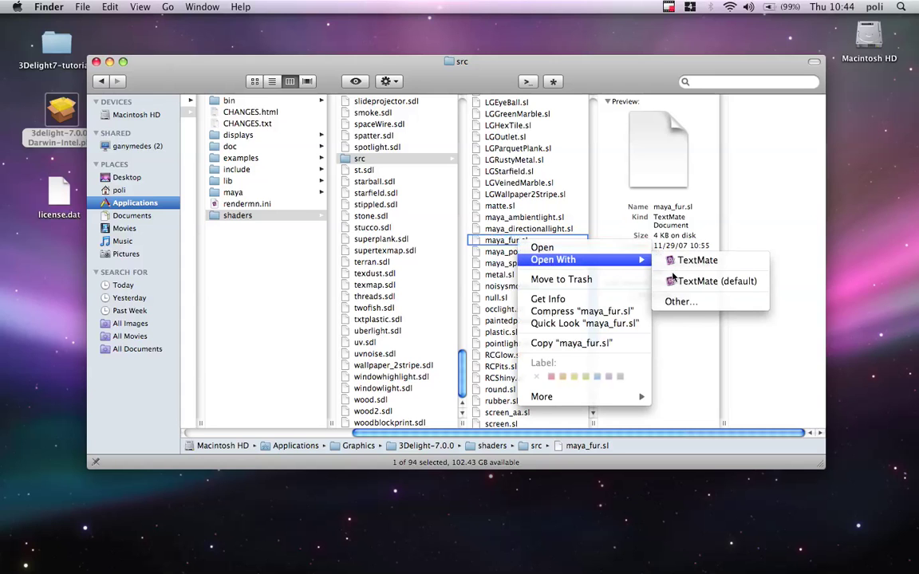
click(695, 260)
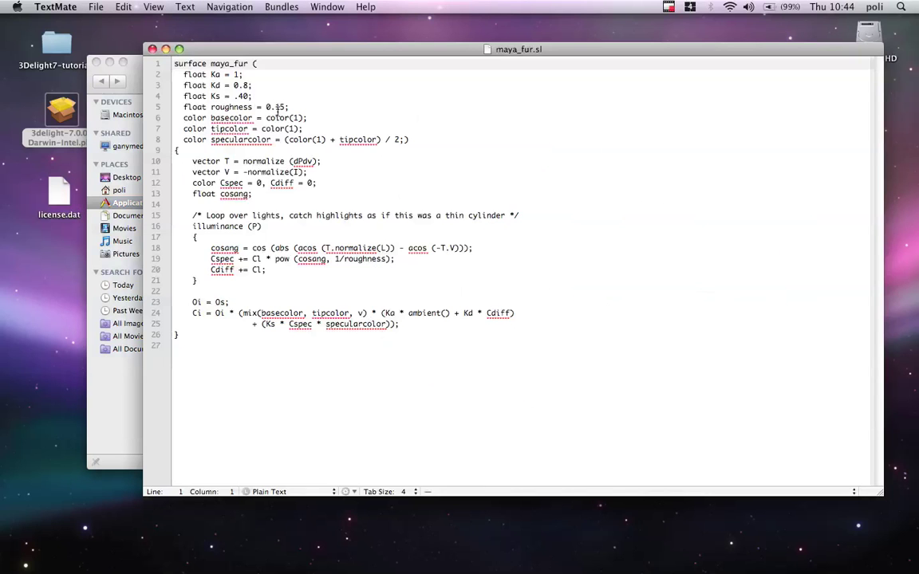
key(super+a)
click(539, 370)
click(152, 49)
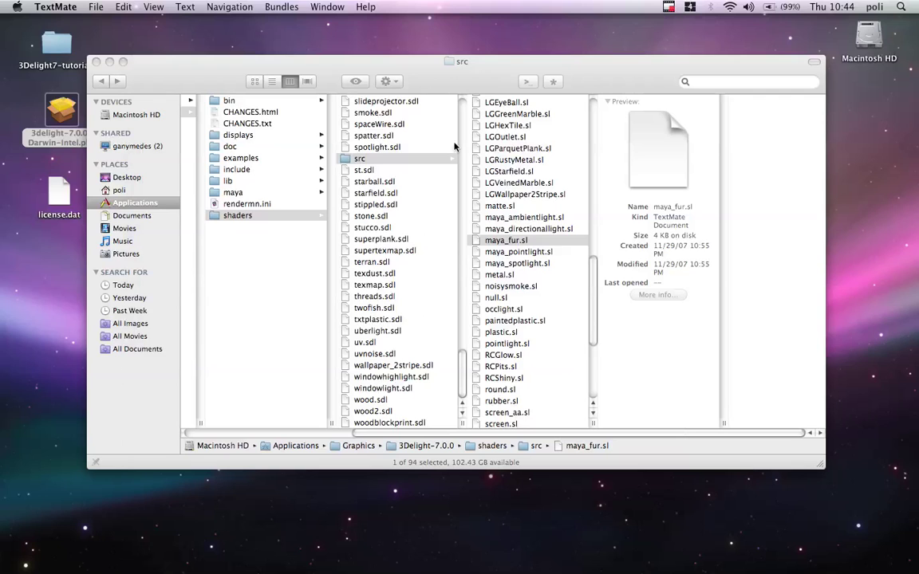
- Close Finder, clear Terminal, and run renderdl to list its command-line options
click(96, 62)
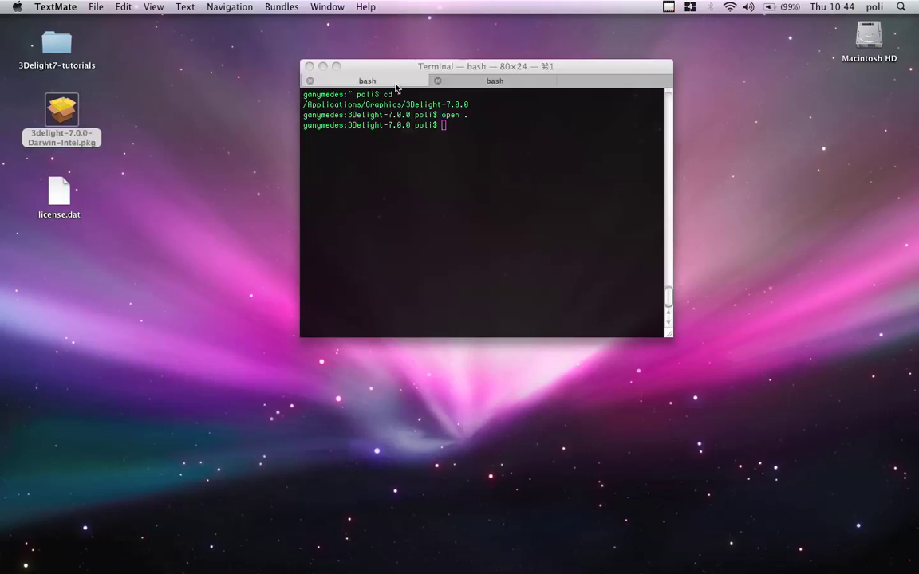
click(461, 152)
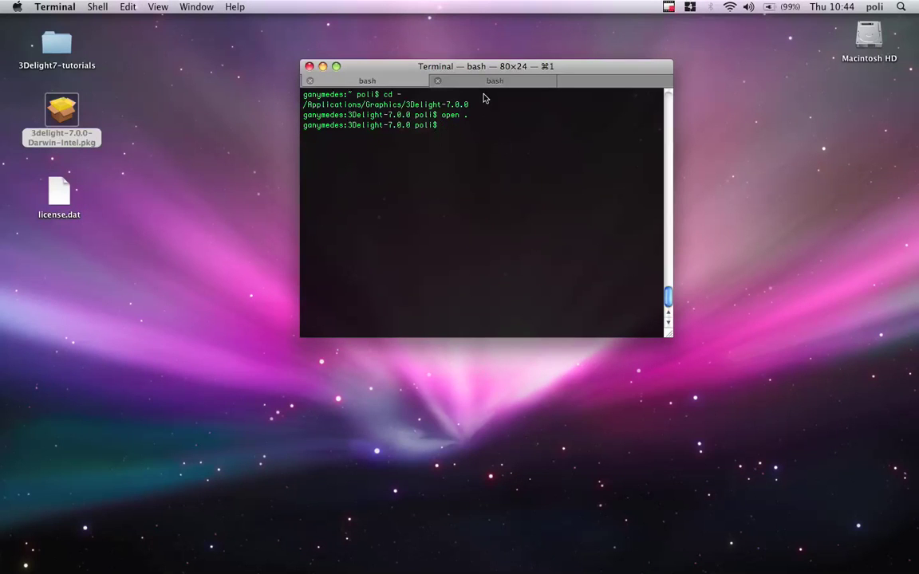
key(super+k)
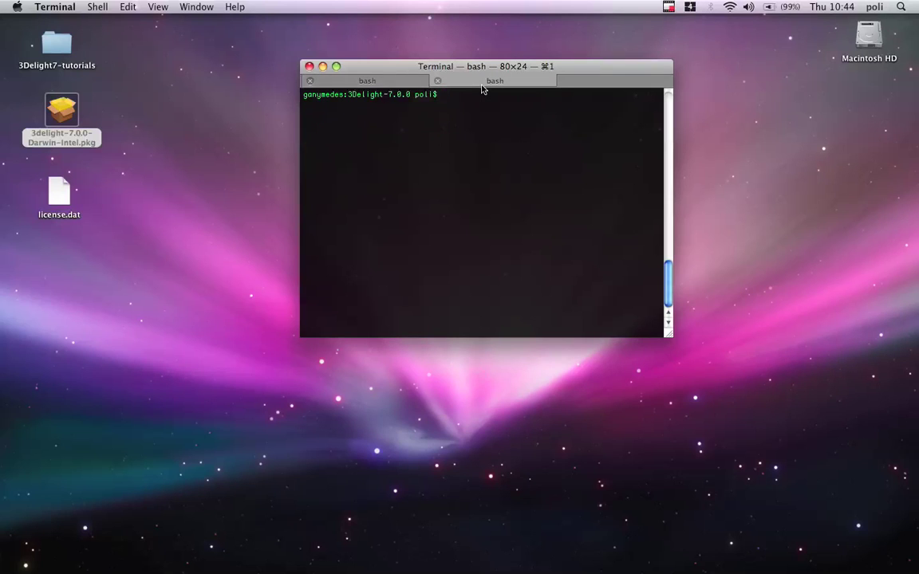
text(rendrdl)
key(BackSpace)
key(BackSpace)
key(BackSpace)
key(BackSpace)
key(BackSpace)
text(derdl)
key(Return)
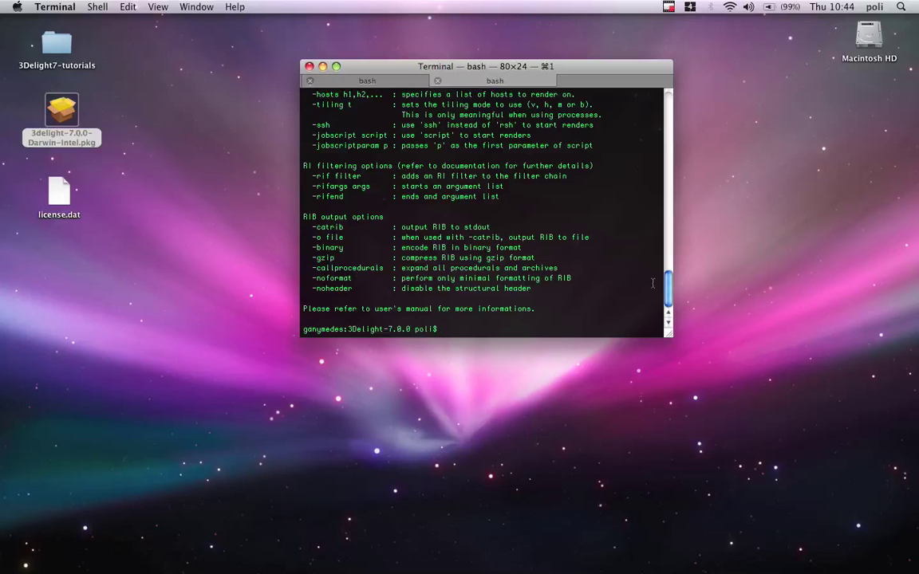
- Read the -test and -id option descriptions and type 'renderdl -test -id' at the prompt
drag(669, 279, 667, 239)
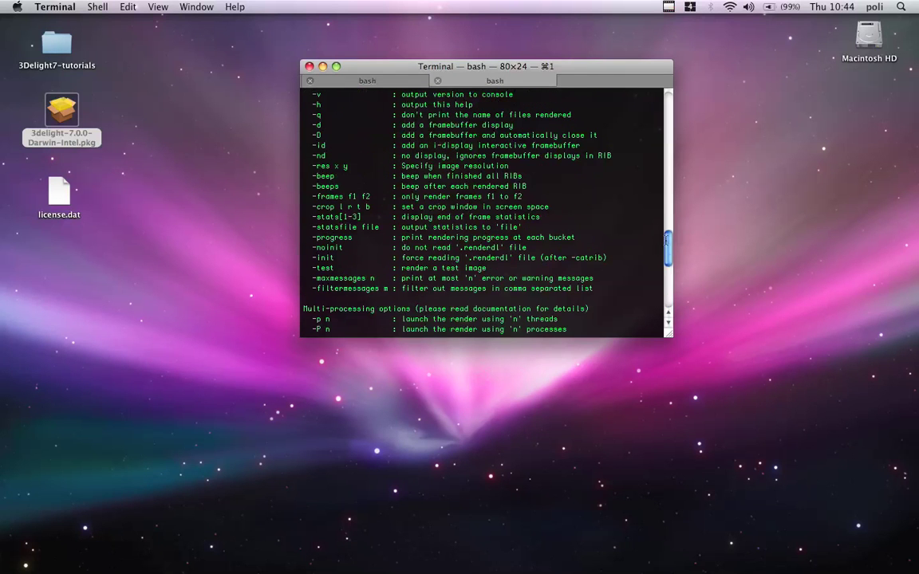
double_click(386, 271)
triple_click(438, 268)
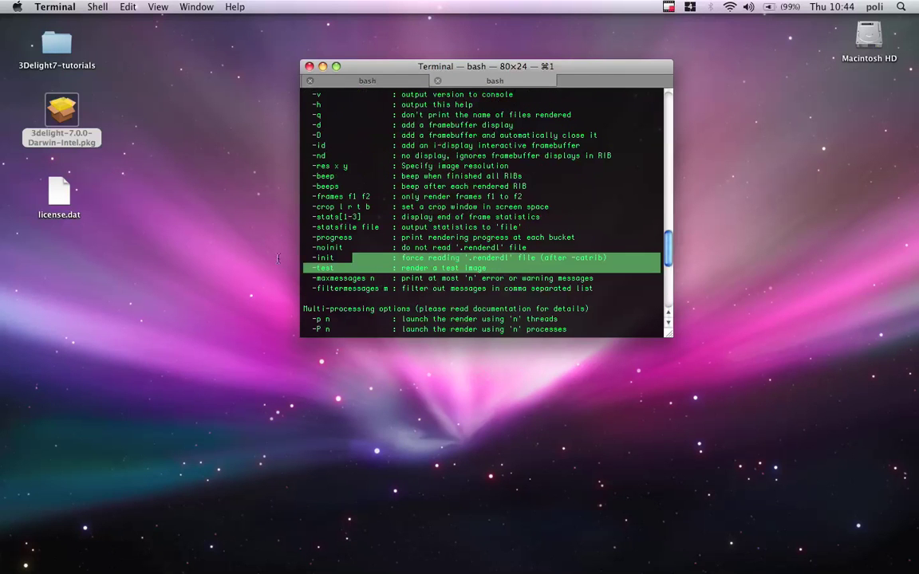
click(438, 268)
text(r)
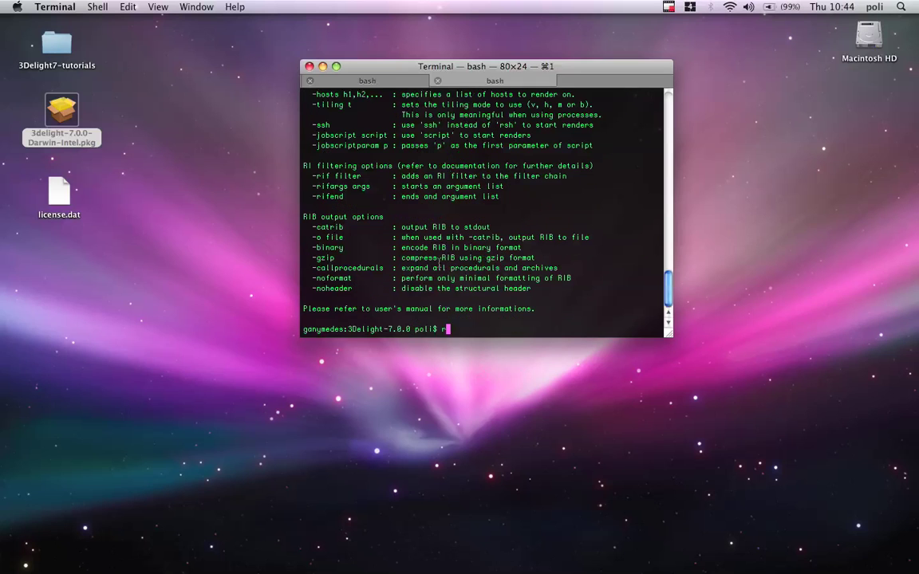
text(enderdl -test -id)
drag(669, 277, 668, 233)
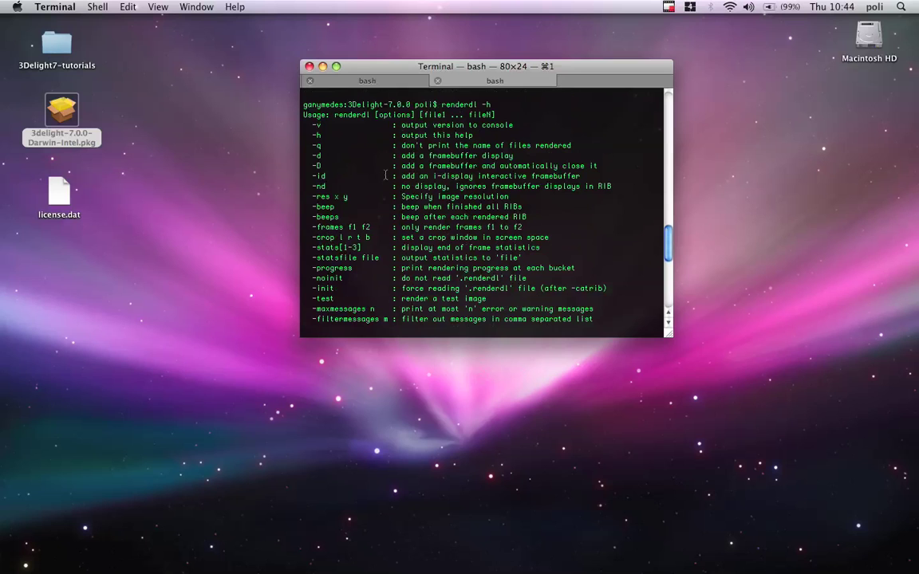
drag(312, 176, 653, 176)
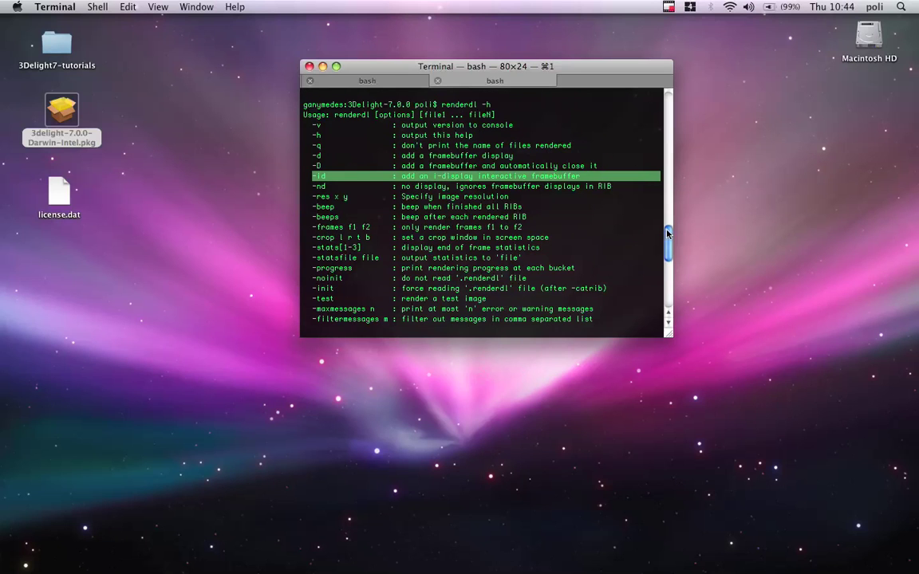
- Run renderdl -test -id to render the robot test image, then centre Terminal and minimize i-display
text(-id)
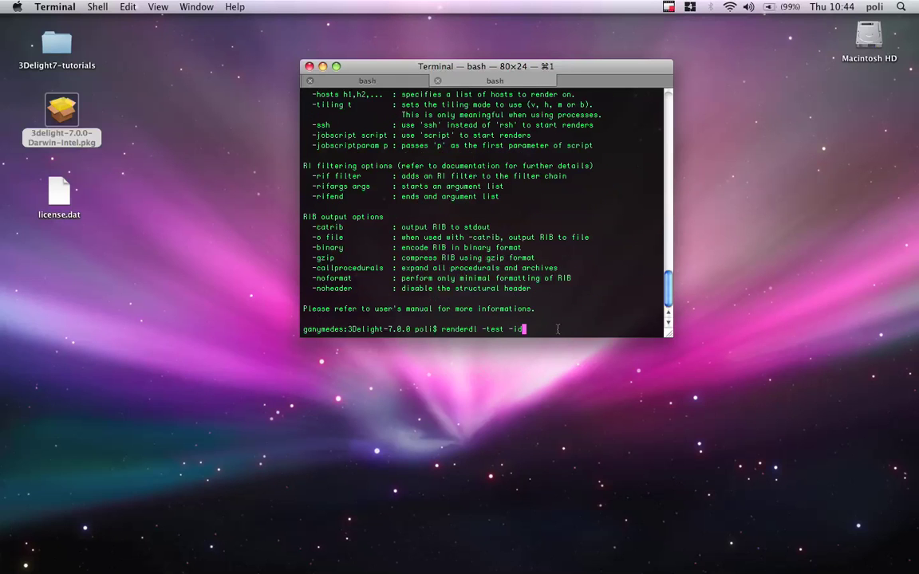
key(Return)
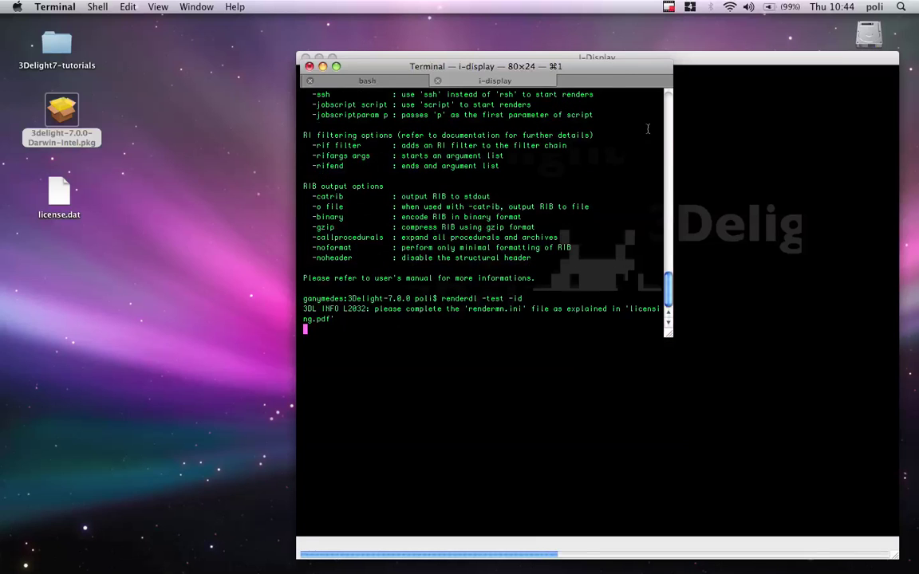
drag(556, 62, 246, 52)
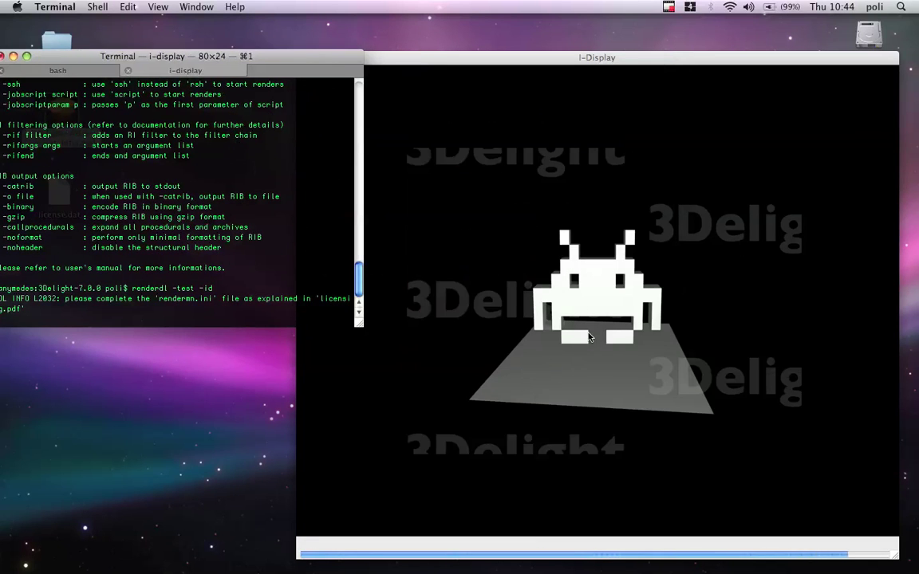
drag(522, 56, 489, 19)
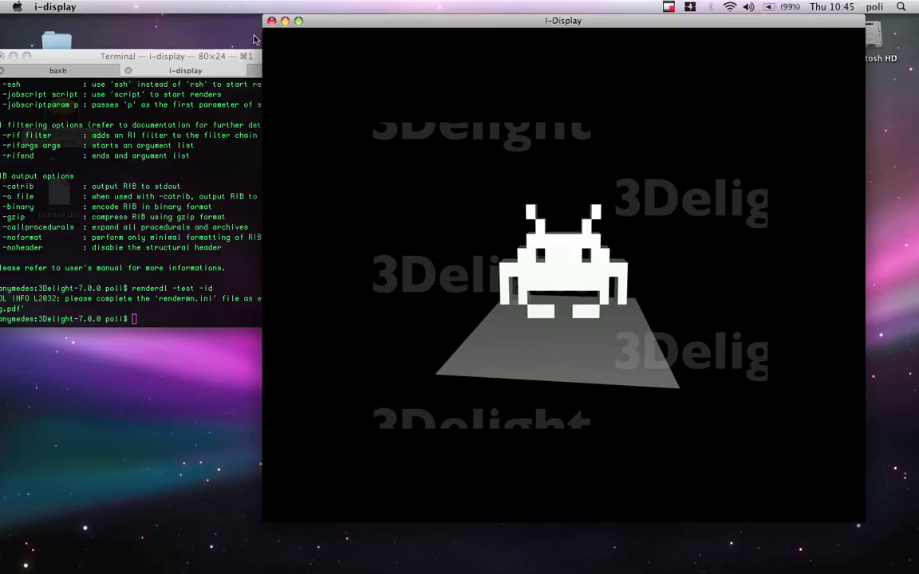
drag(224, 59, 531, 147)
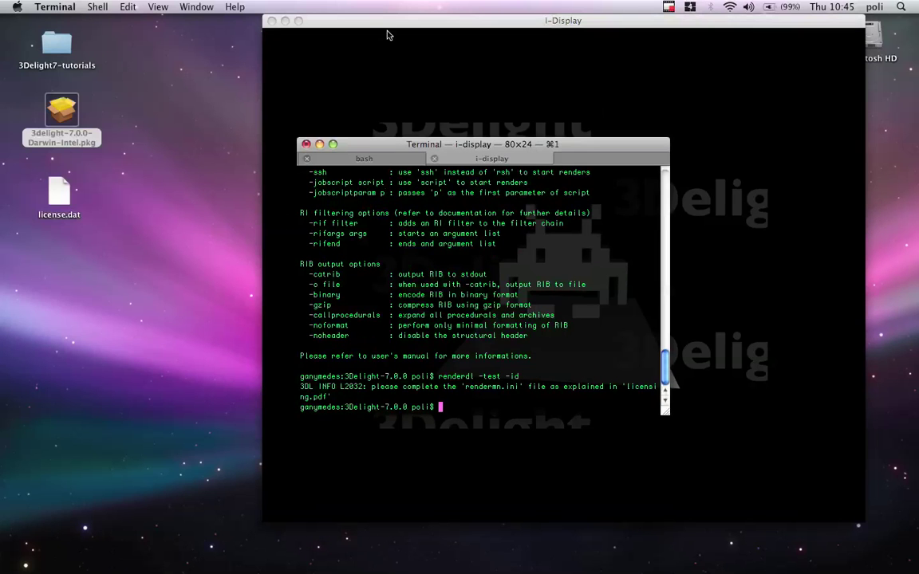
click(286, 21)
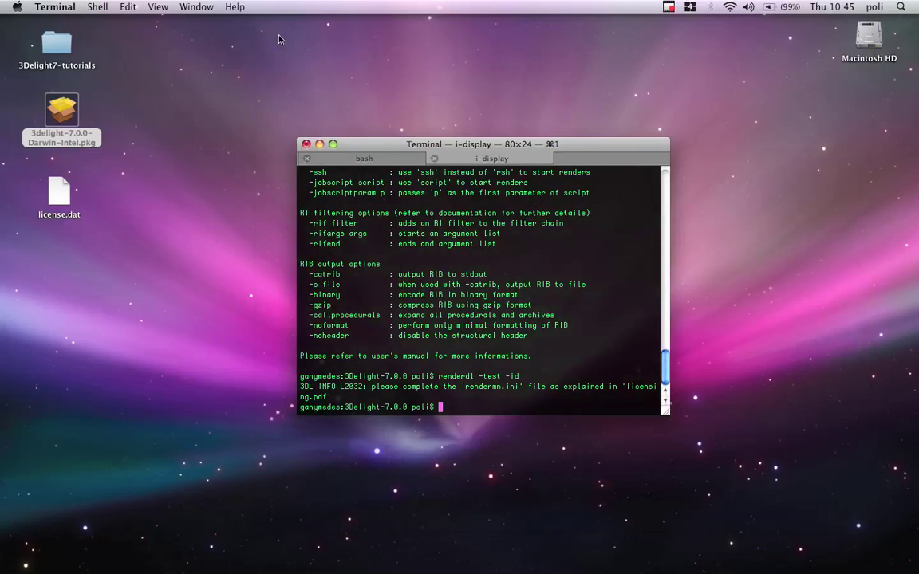
- View the 'STEP 2: Get the hostid' page in Safari, then return to the Terminal space
key(F8)
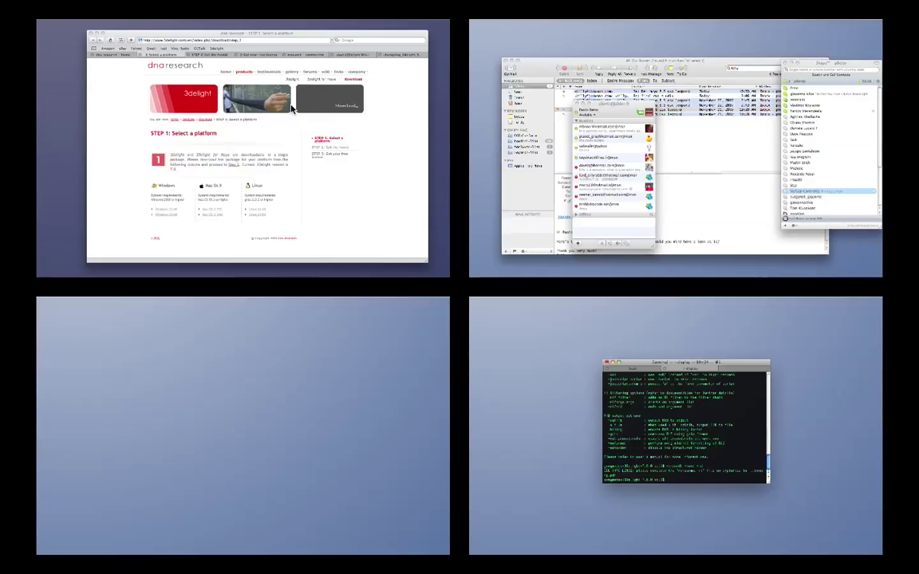
click(292, 109)
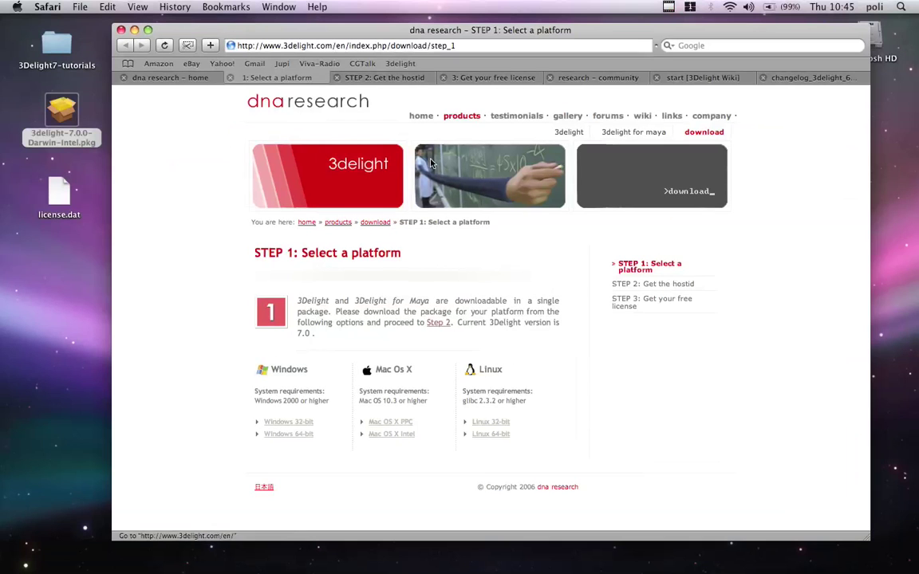
click(378, 77)
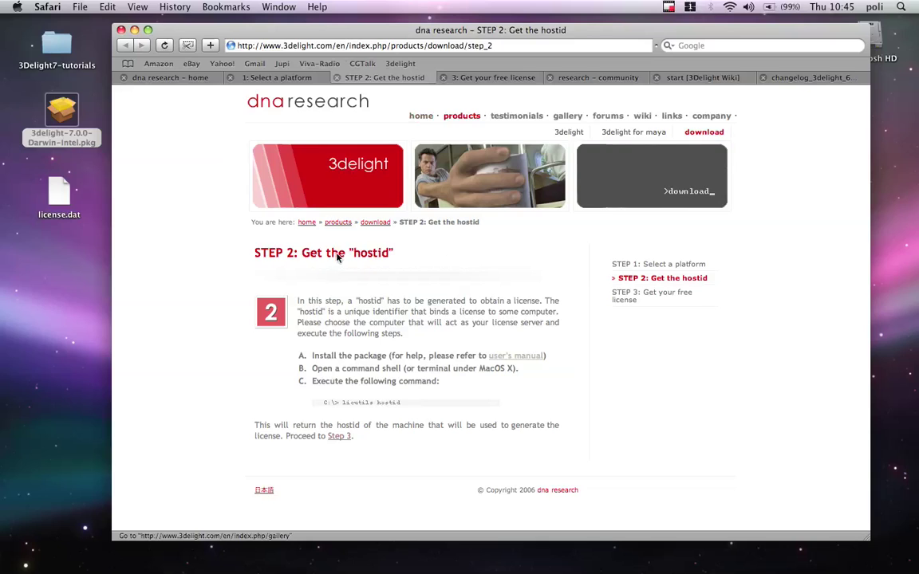
key(F8)
click(729, 410)
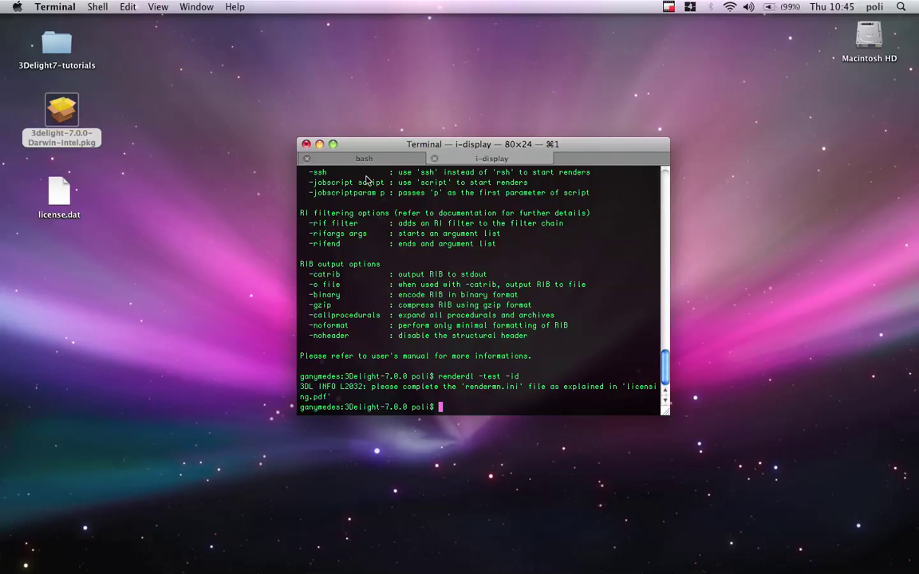
- In the bash session, list the 3Delight-7.0.0 folder, change into bin and confirm the path
click(334, 158)
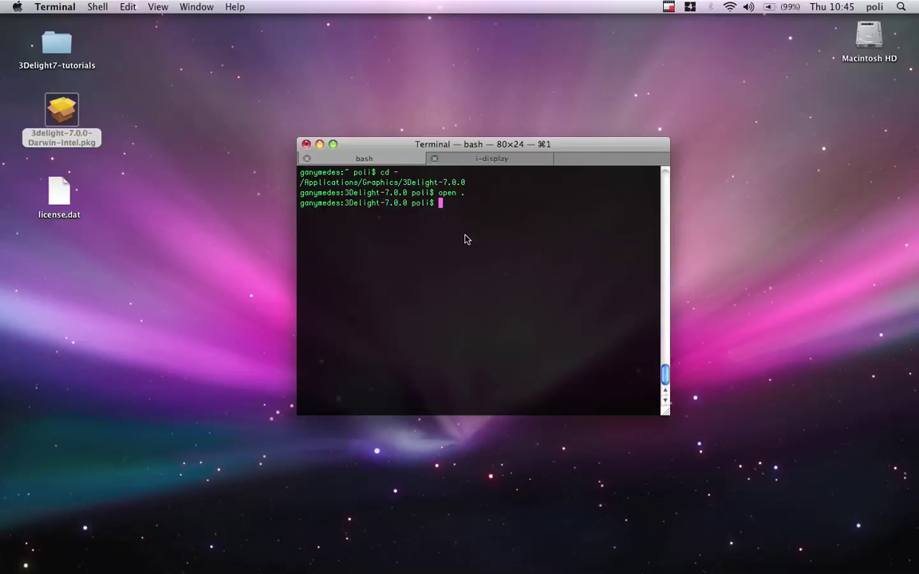
text(d bin)
key(Return)
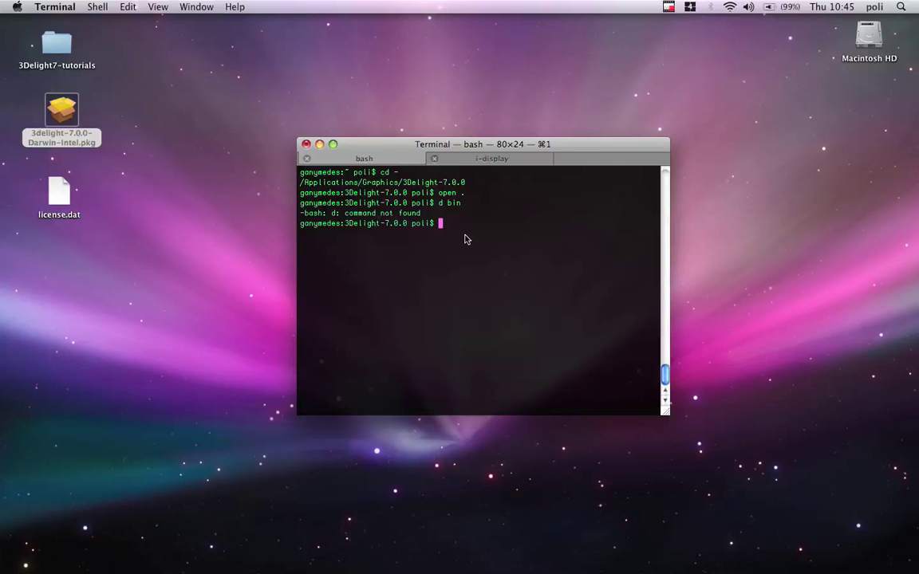
text(ls)
key(Return)
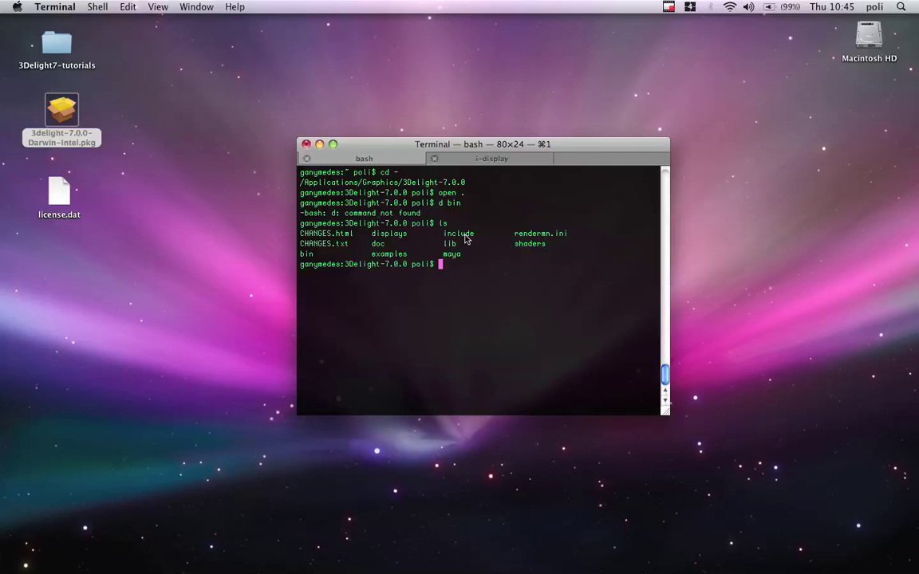
text(cd bin)
key(Return)
text(pwd)
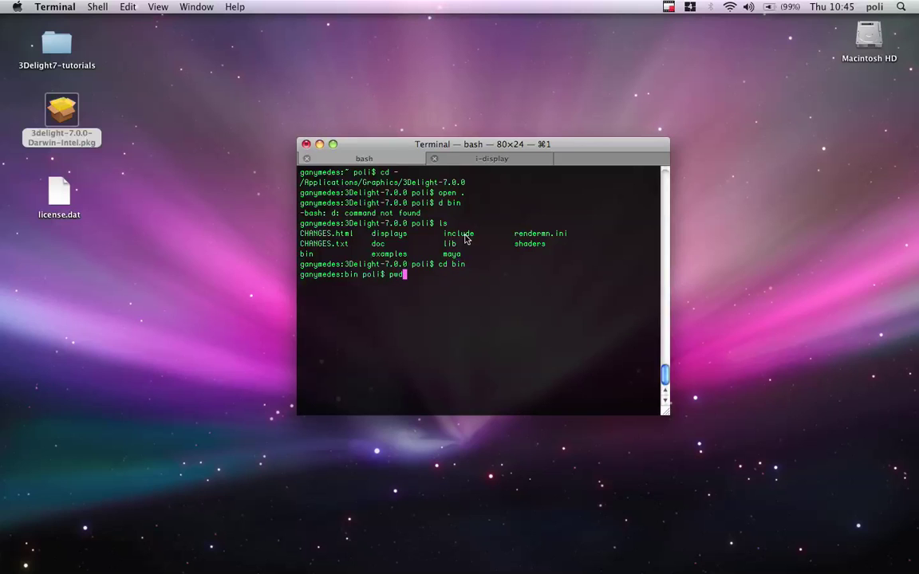
key(Return)
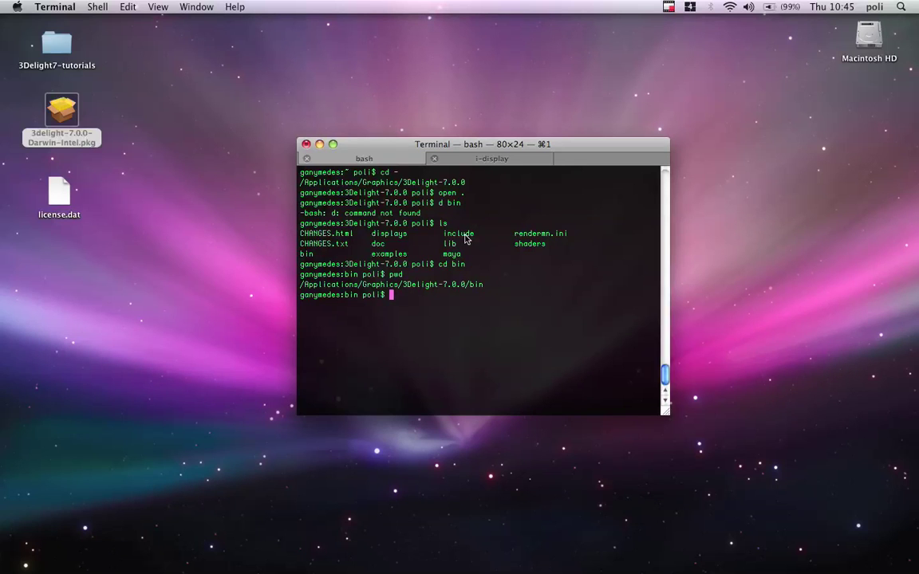
- Run licutils hostid and select the printed hostid string
text(licutils hostid)
key(Return)
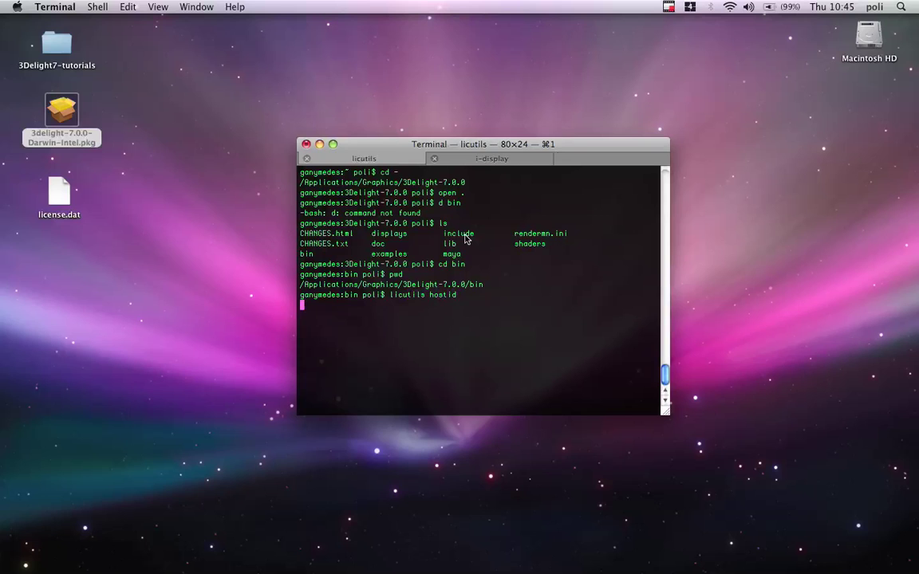
double_click(305, 306)
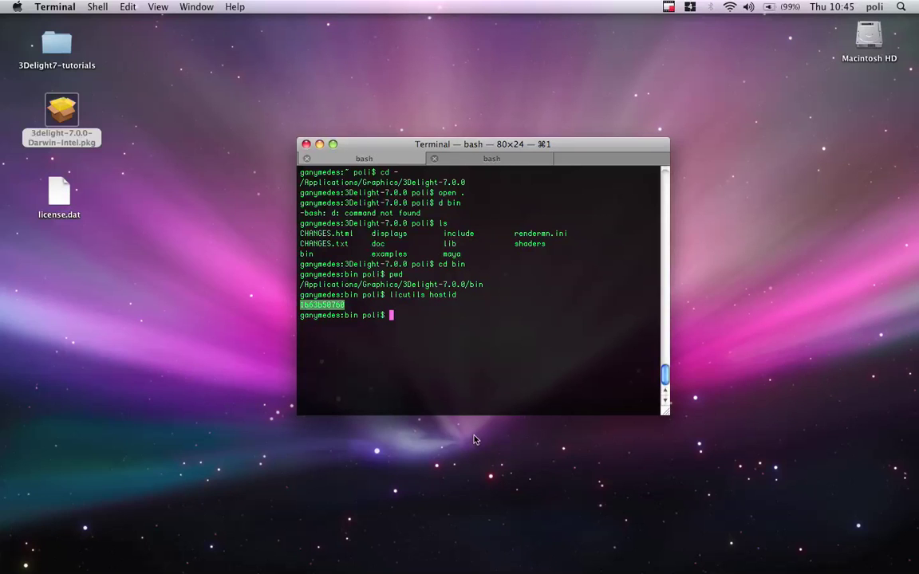
triple_click(471, 348)
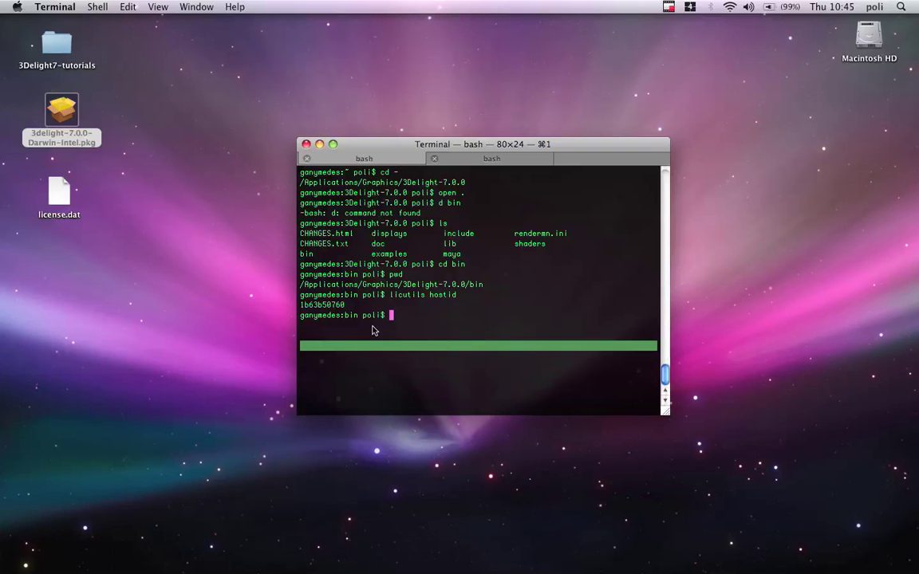
key(F8)
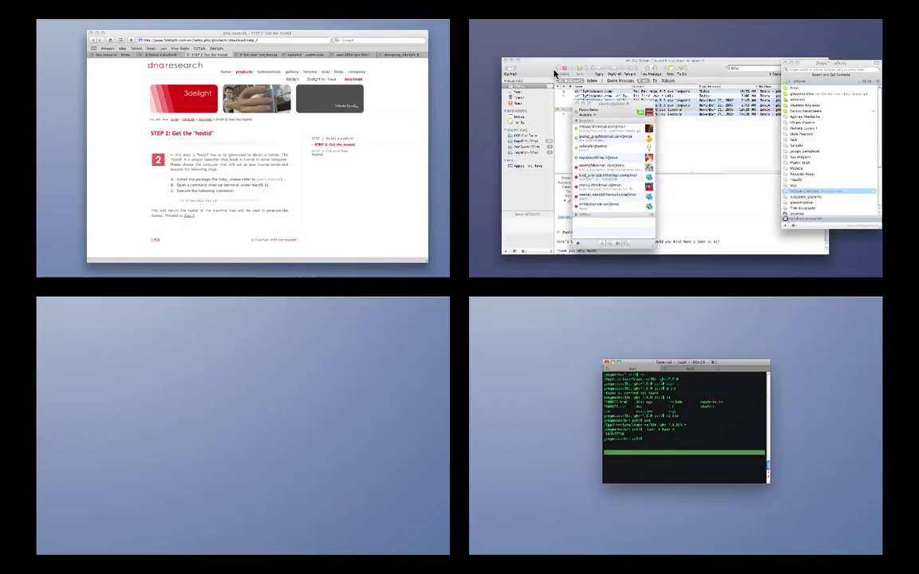
- Open the '3: Get your free license' form, start on its Hostid field, then select license.dat
click(316, 99)
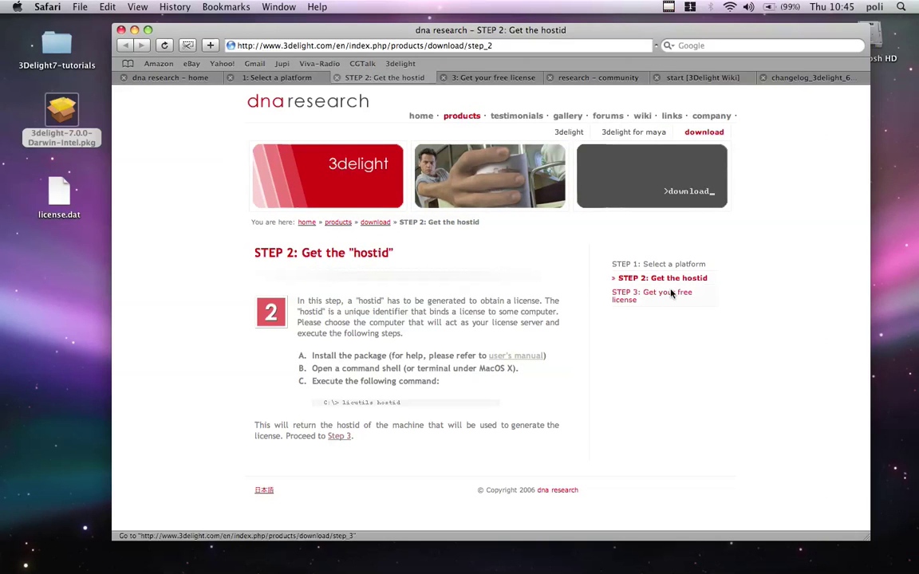
click(487, 77)
click(347, 349)
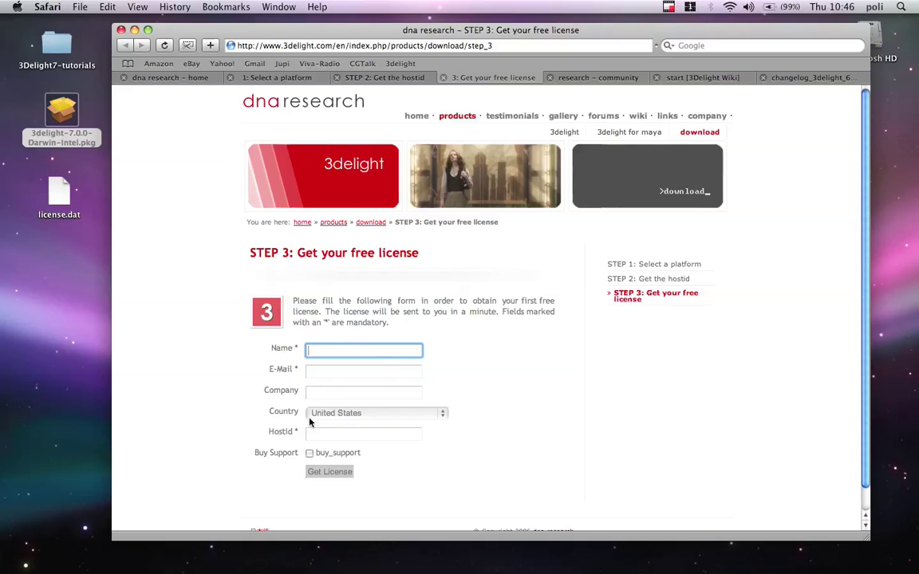
click(351, 435)
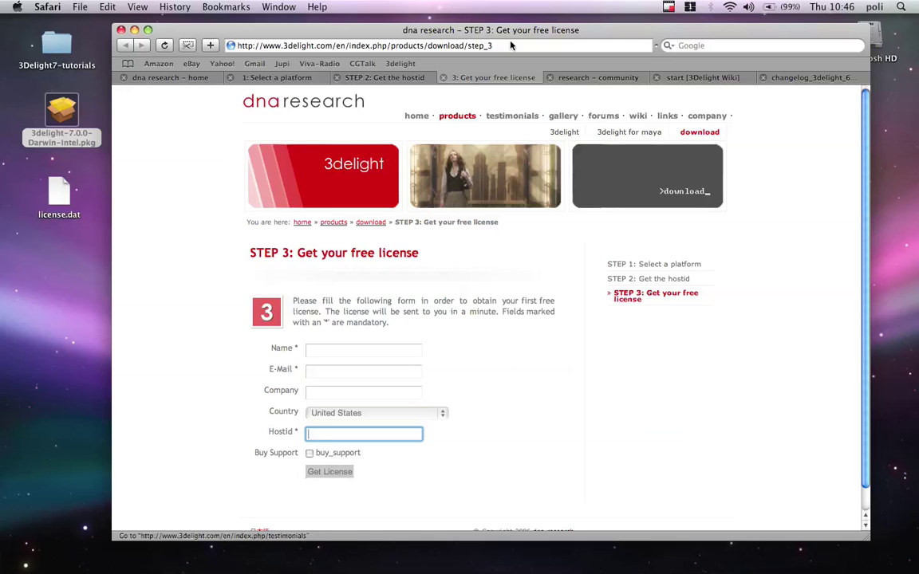
click(68, 170)
click(64, 191)
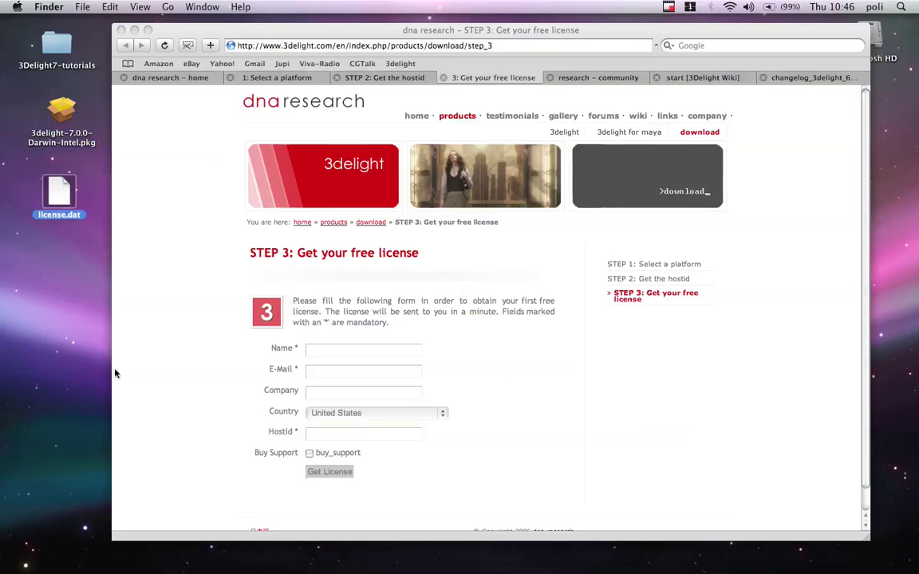
key(F8)
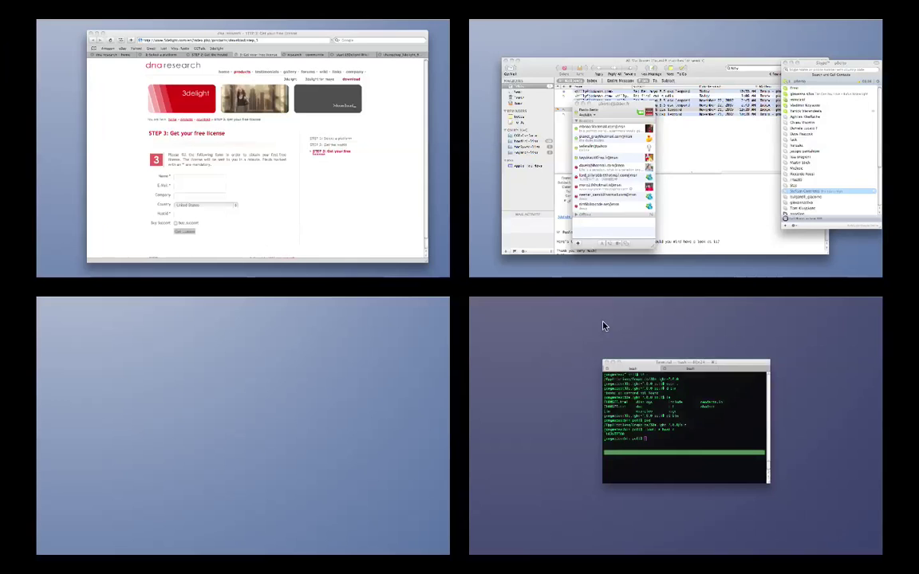
- Back in Terminal, list the bin folder and locate licserver and license.dat
click(601, 345)
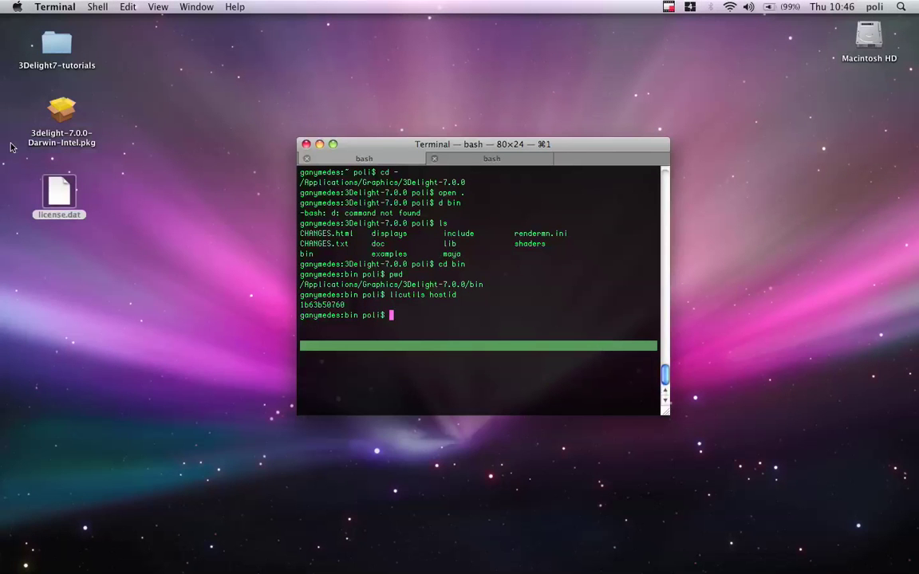
click(64, 193)
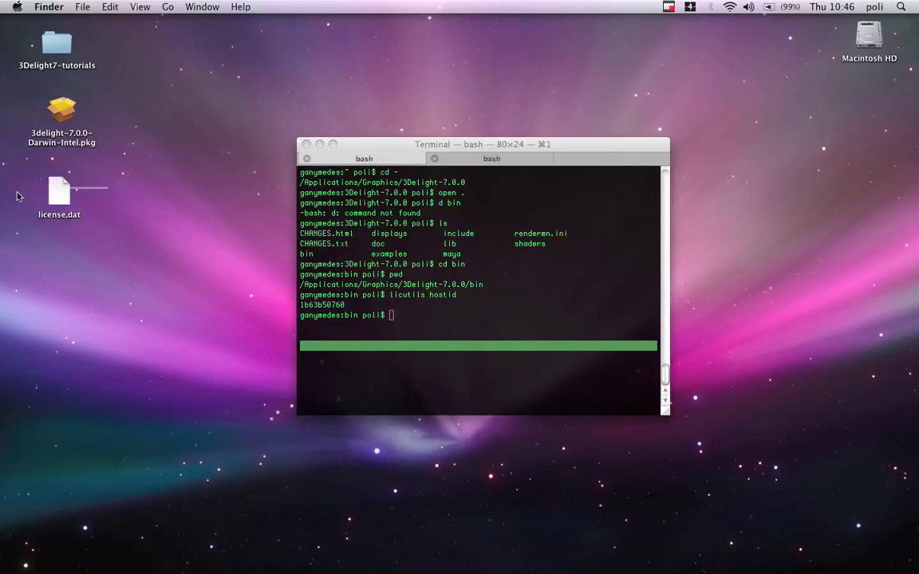
click(412, 327)
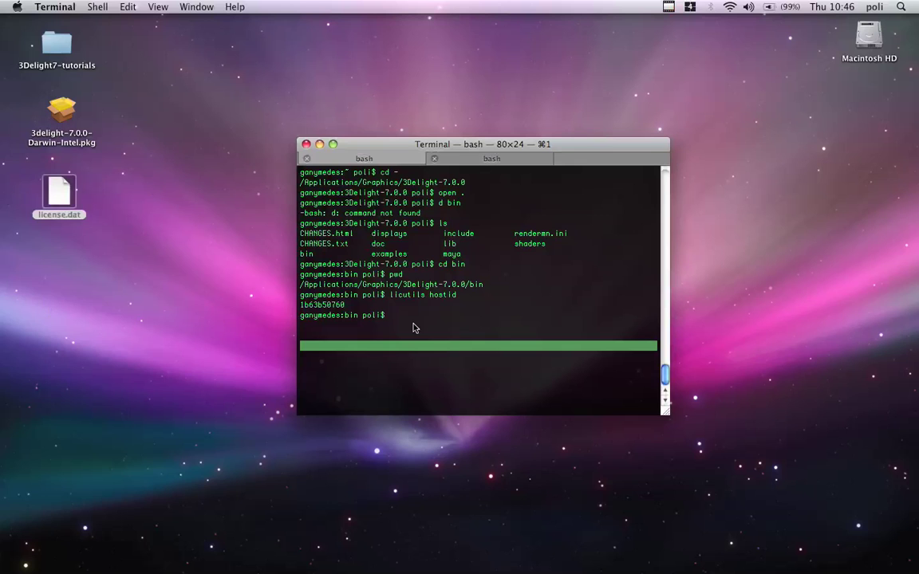
triple_click(464, 284)
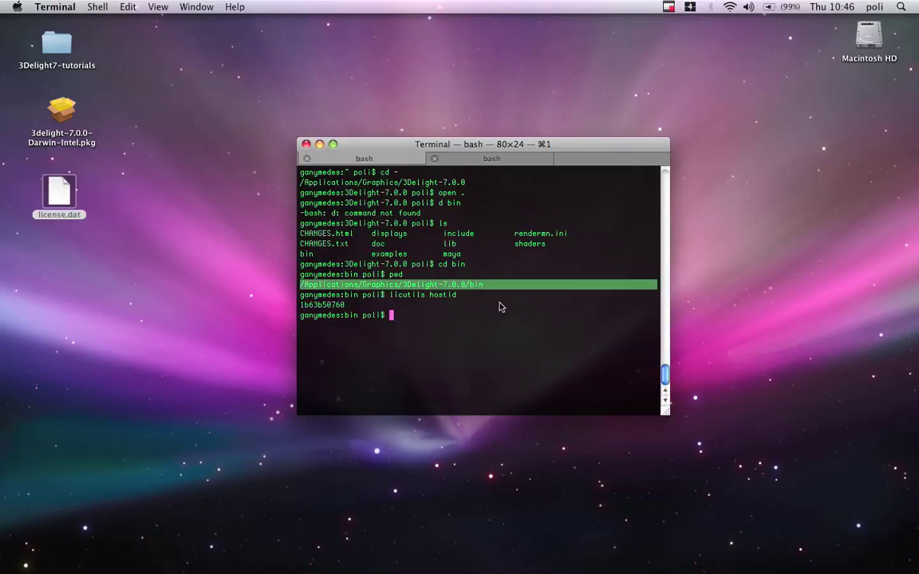
click(480, 327)
text(s)
key(Return)
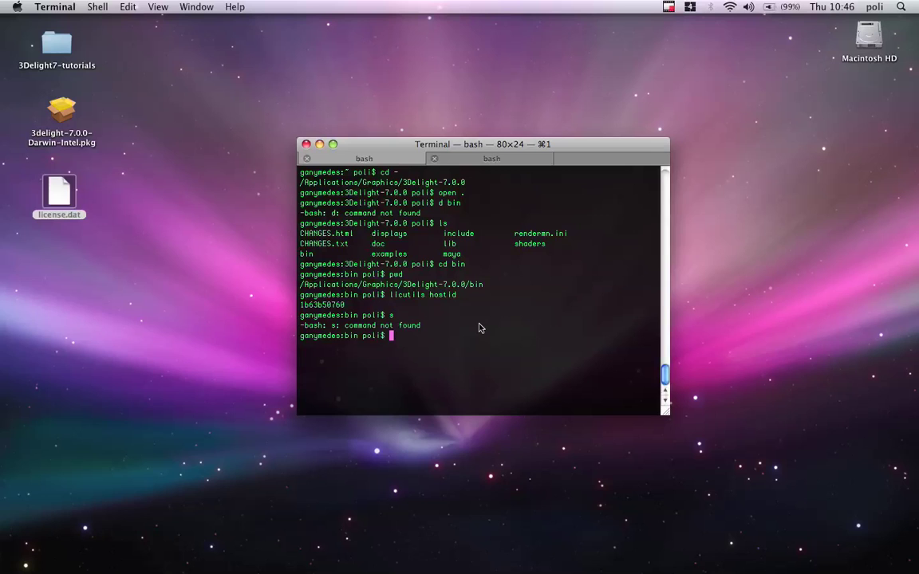
text(ls)
key(Return)
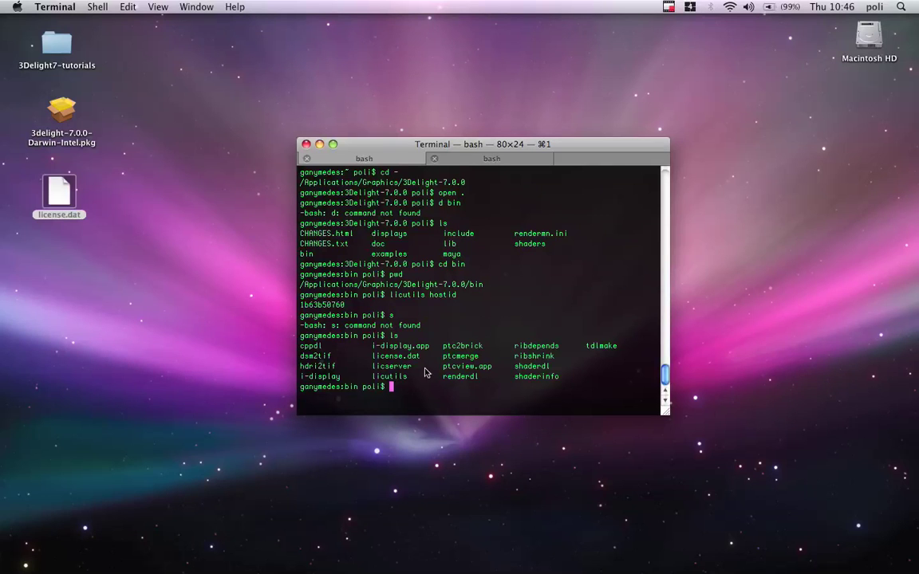
double_click(391, 367)
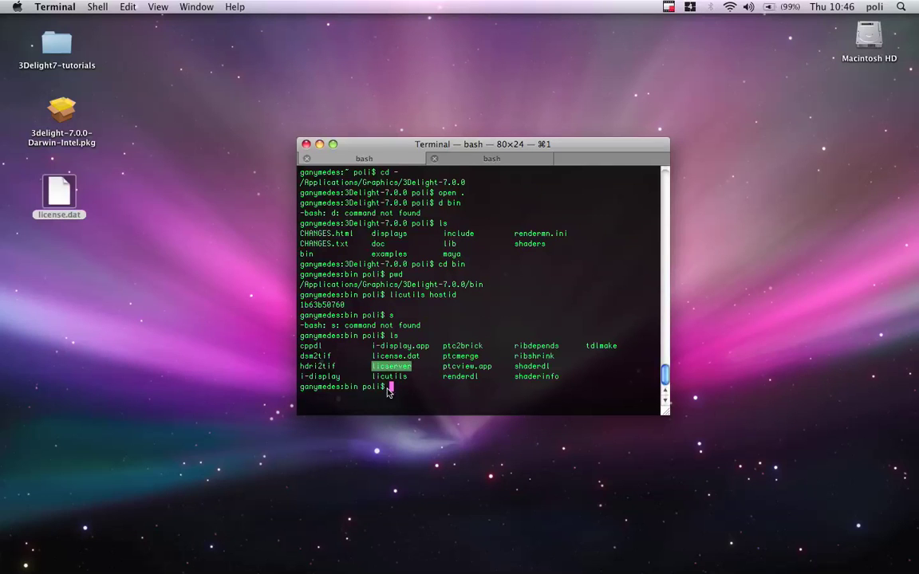
double_click(386, 356)
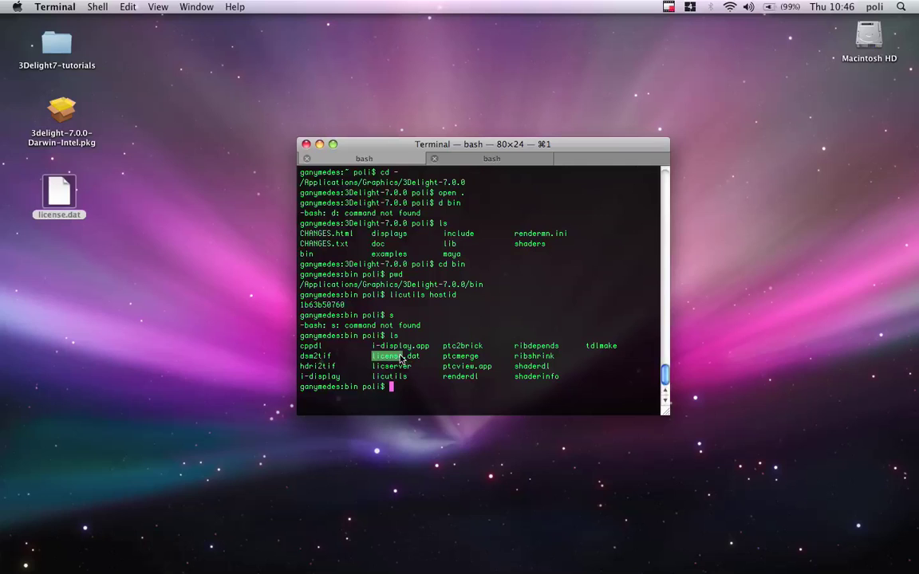
click(415, 396)
- Run licserver -d license.dat and highlight its output confirming the 3Delight key
text(lic)
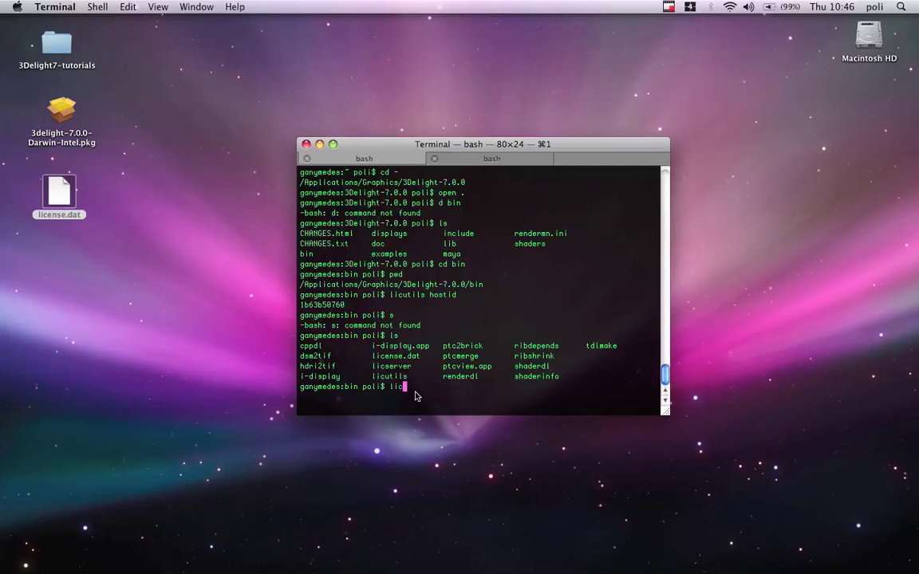
text(server -d license.dat)
key(Return)
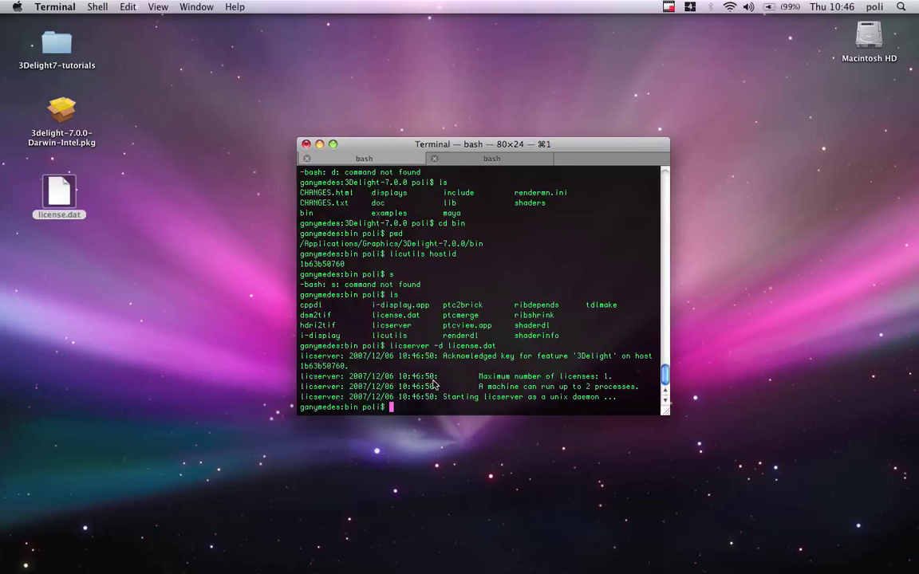
drag(301, 356, 638, 398)
drag(439, 387, 634, 398)
drag(587, 377, 593, 388)
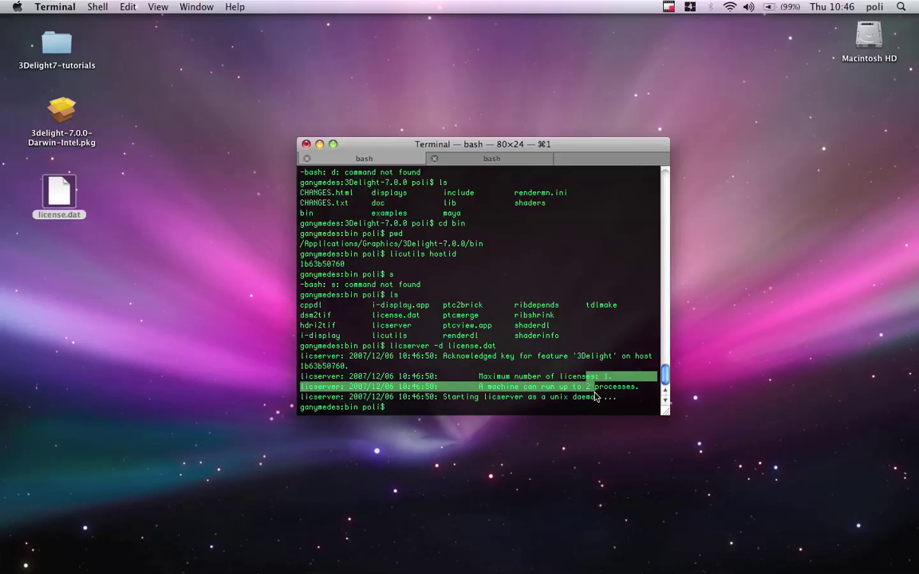
drag(497, 387, 561, 408)
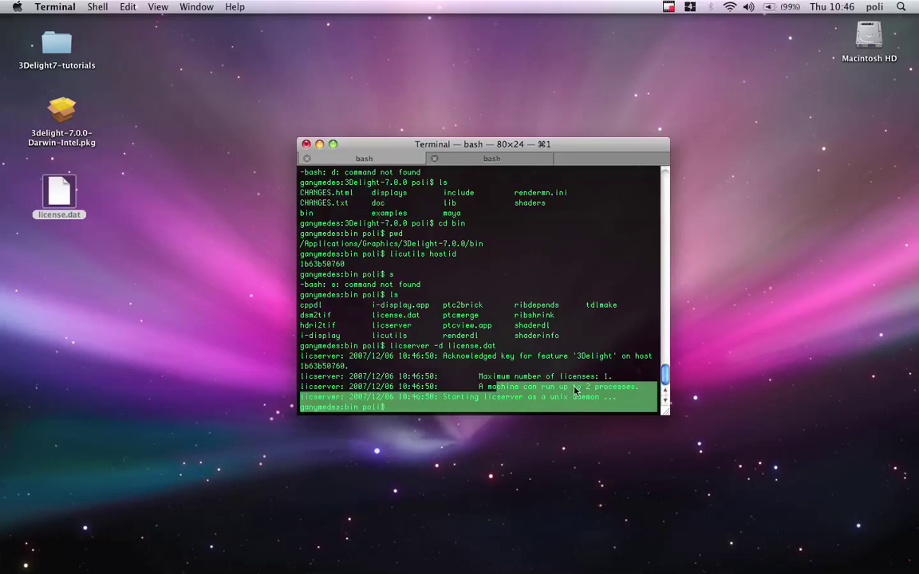
- In the other shell session, rerun the renderdl -test -id license test
click(588, 399)
key(Up)
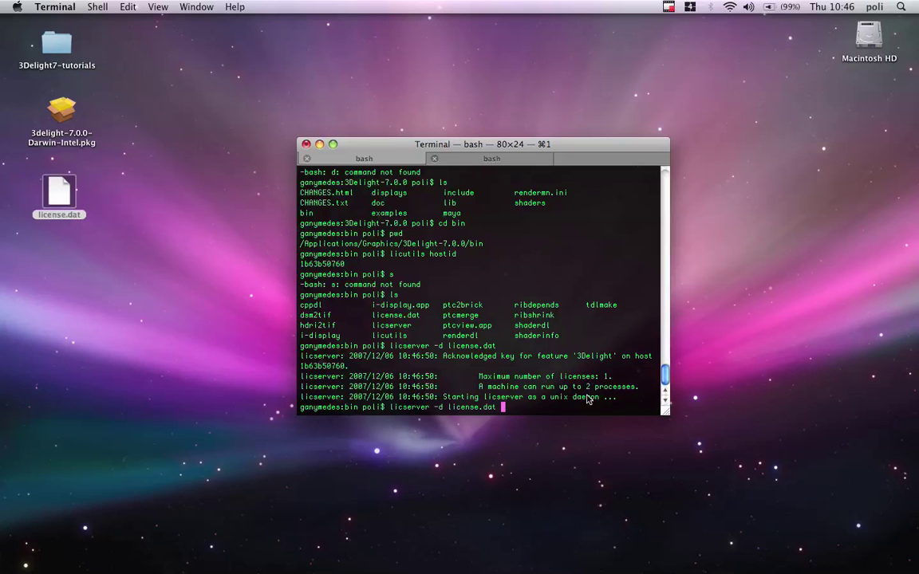
key(ctrl+u)
text(s)
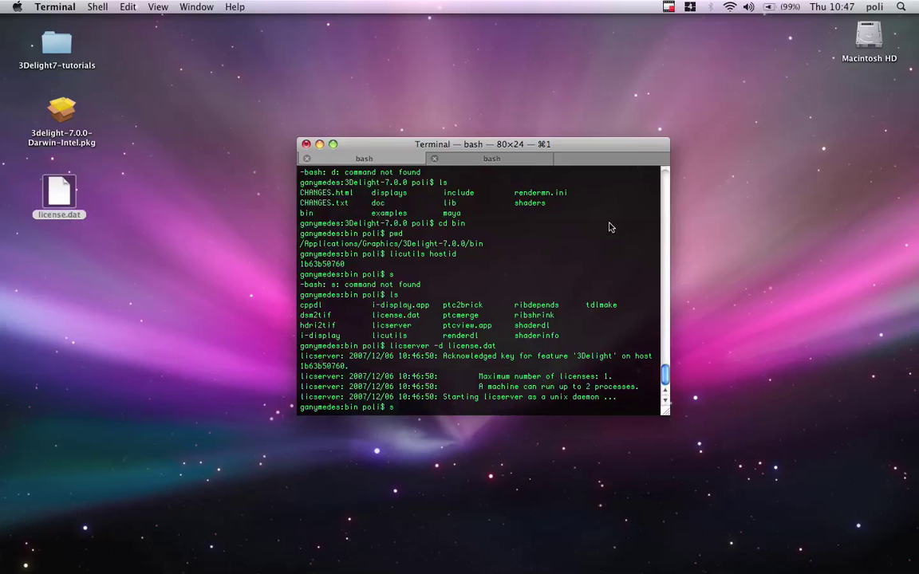
click(540, 163)
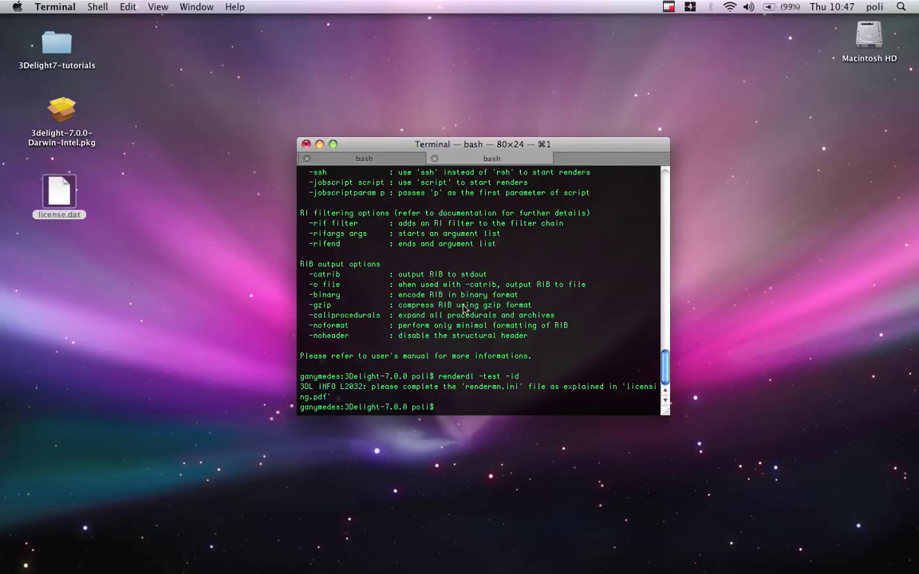
key(Up)
key(Return)
- View the space-invader test render in i-display, close it, and recenter Terminal
drag(654, 166, 323, 165)
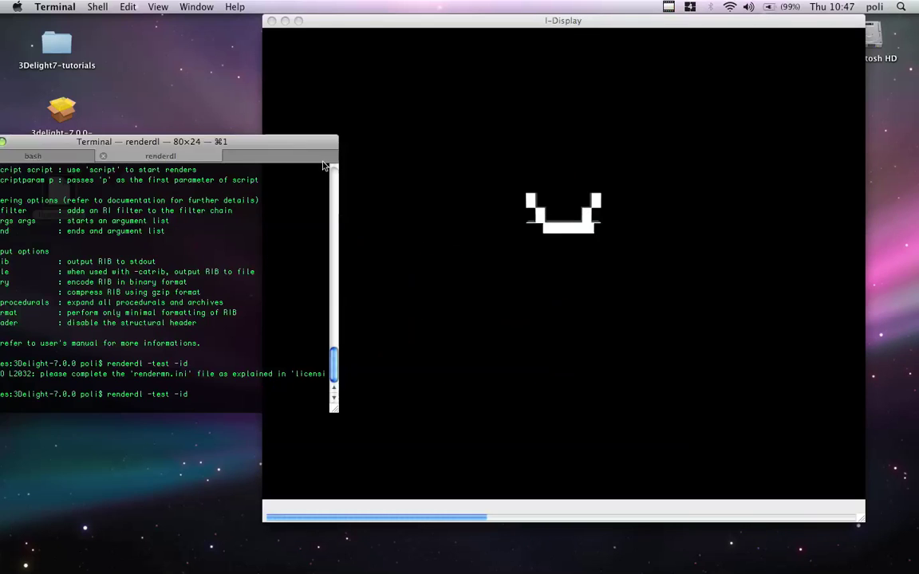
click(668, 291)
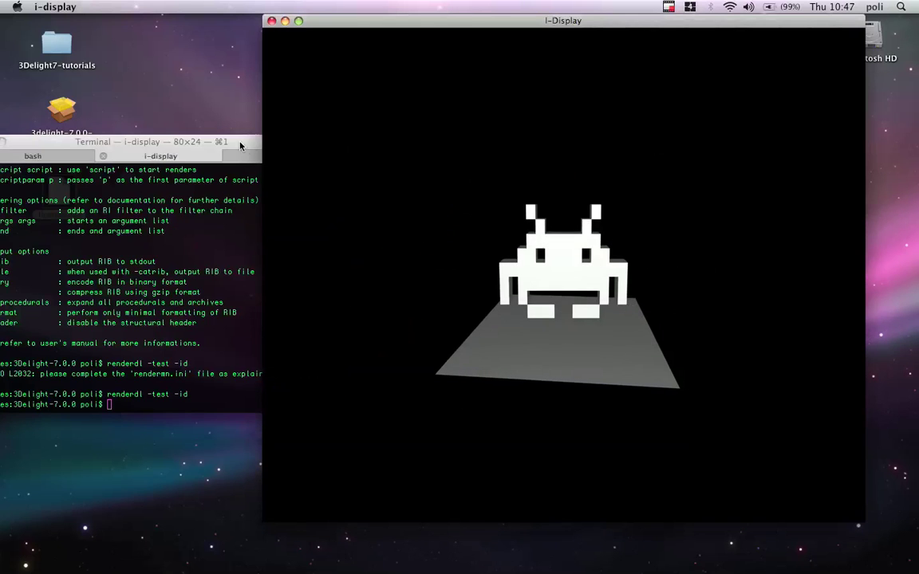
drag(240, 146, 846, 291)
click(270, 24)
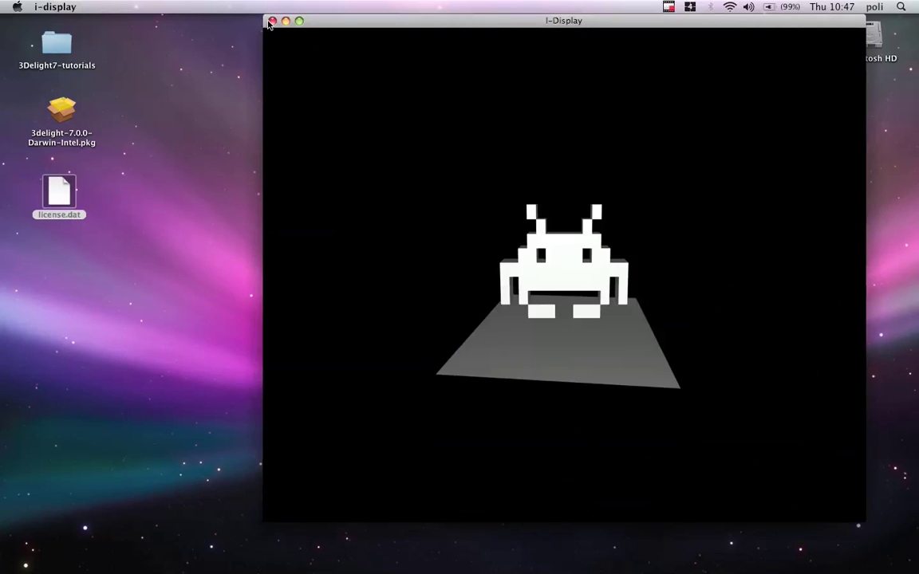
click(271, 21)
drag(614, 233, 469, 93)
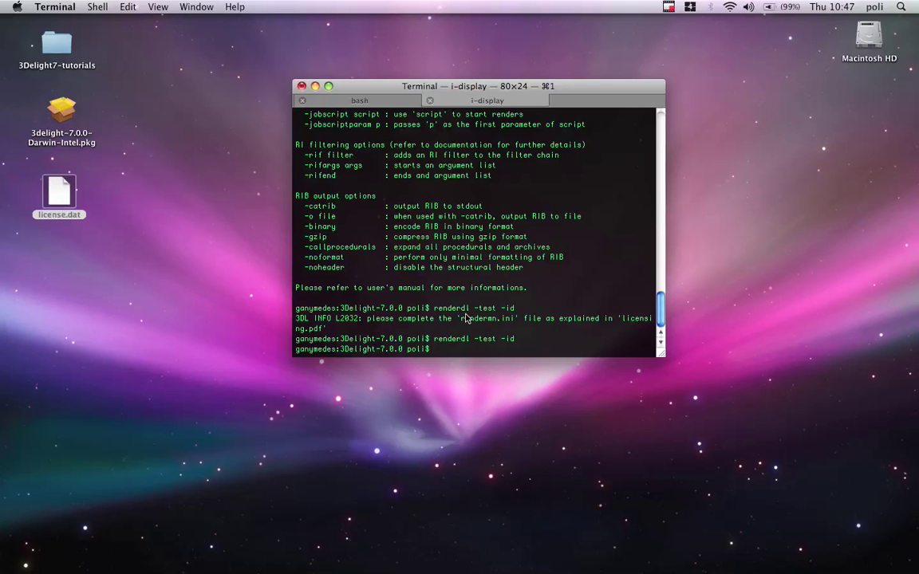
- Switch to an empty desktop space and launch Maya 8.5 by searching 'maya' in Spotlight
mouse_move(172, 562)
key(F8)
click(384, 437)
key(super+space)
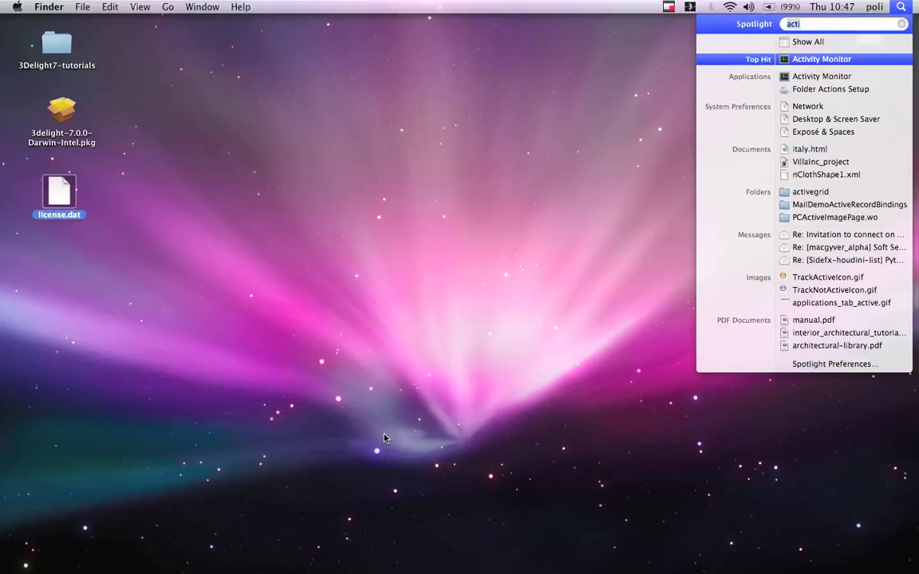
text(maya)
key(Return)
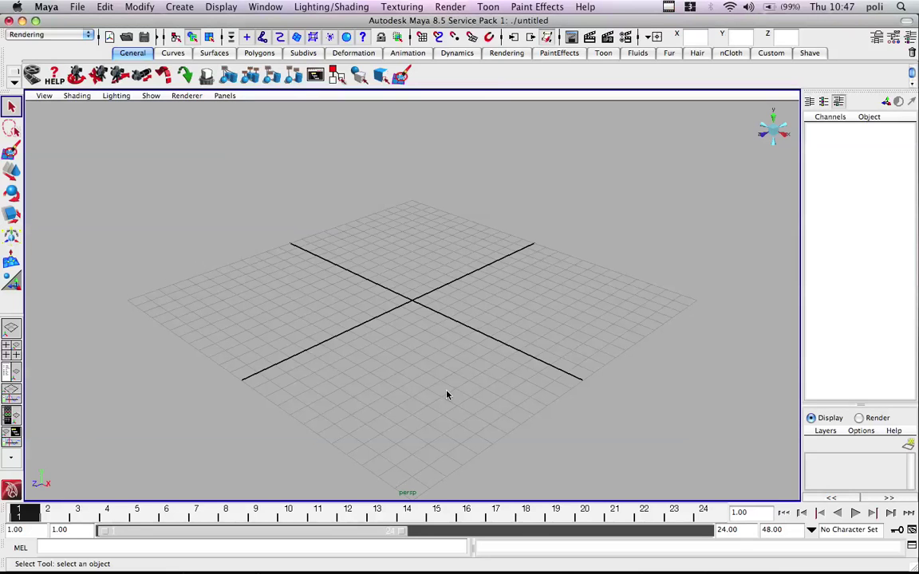
click(279, 7)
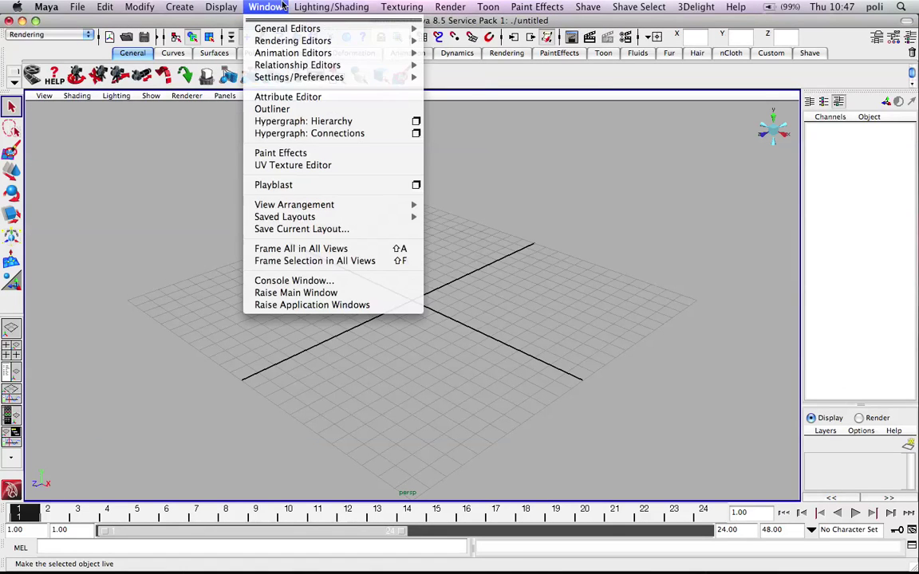
mouse_move(340, 75)
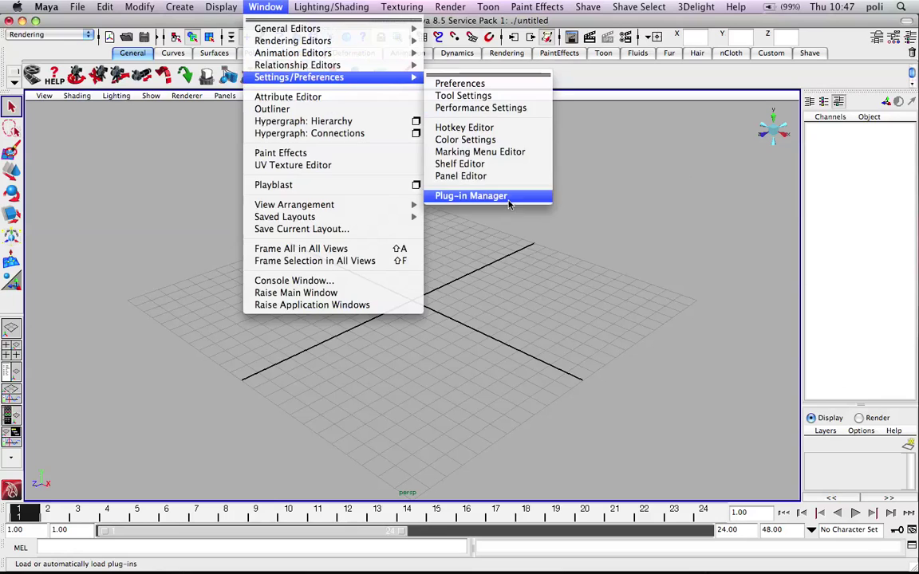
click(471, 196)
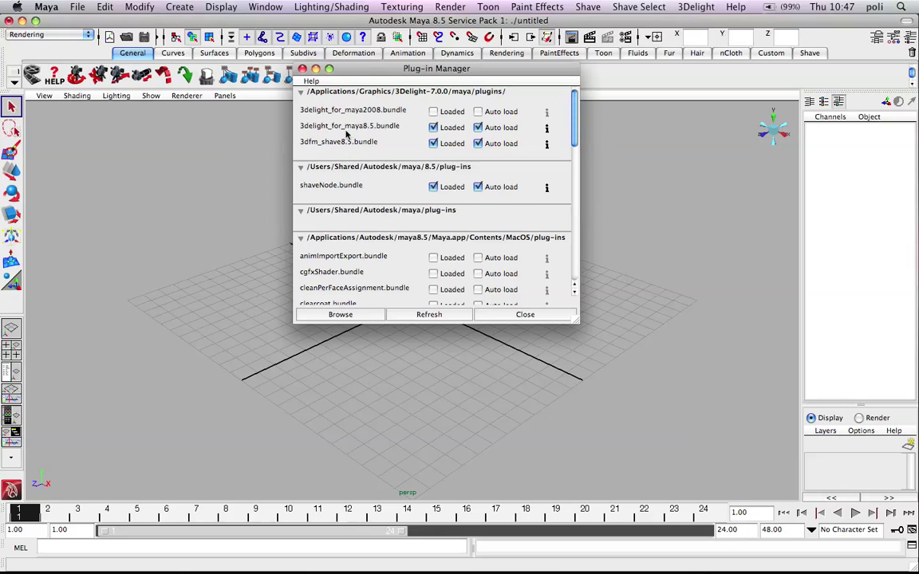
click(547, 128)
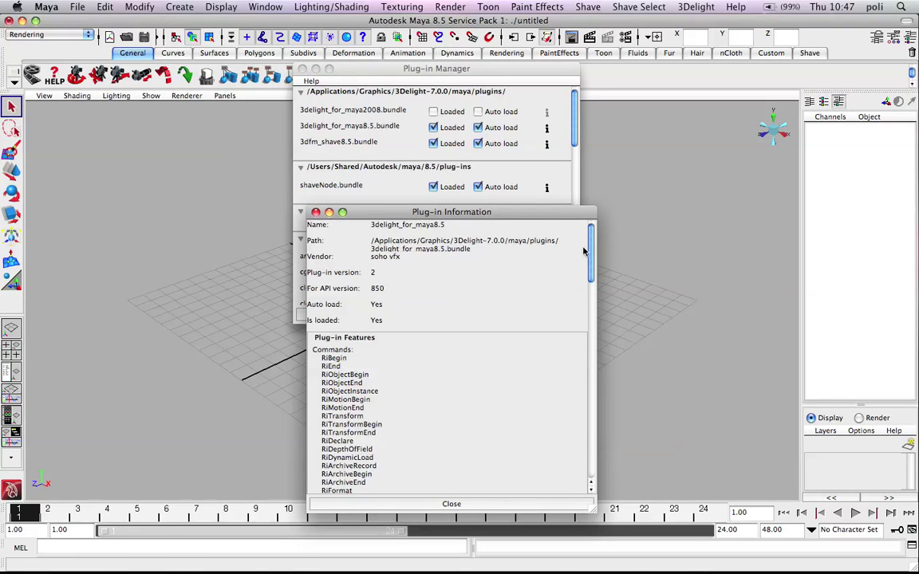
scroll(551, 403, down, 15)
scroll(338, 250, down, 3)
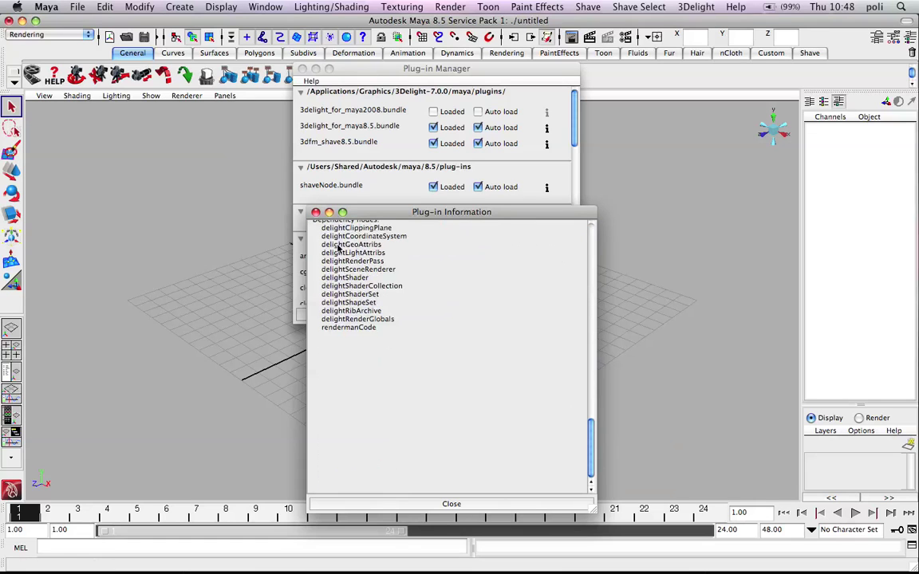
click(316, 212)
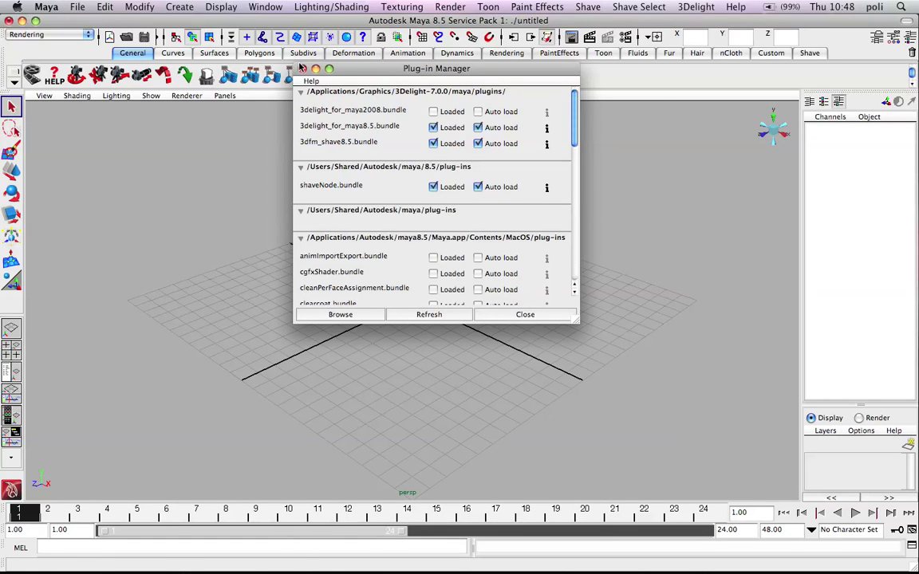
- Close the plug-in manager and confirm 3Delight as the renderer in Render Settings
click(303, 68)
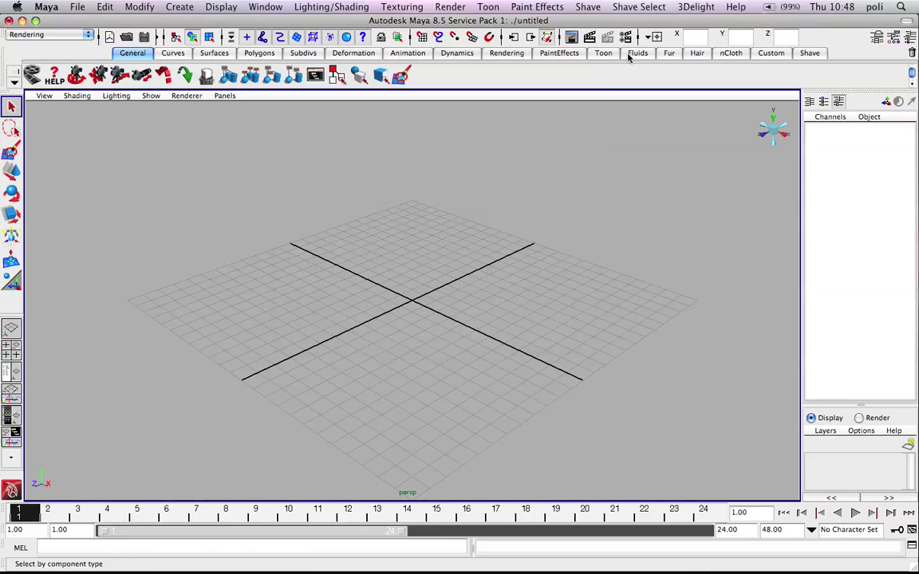
click(570, 38)
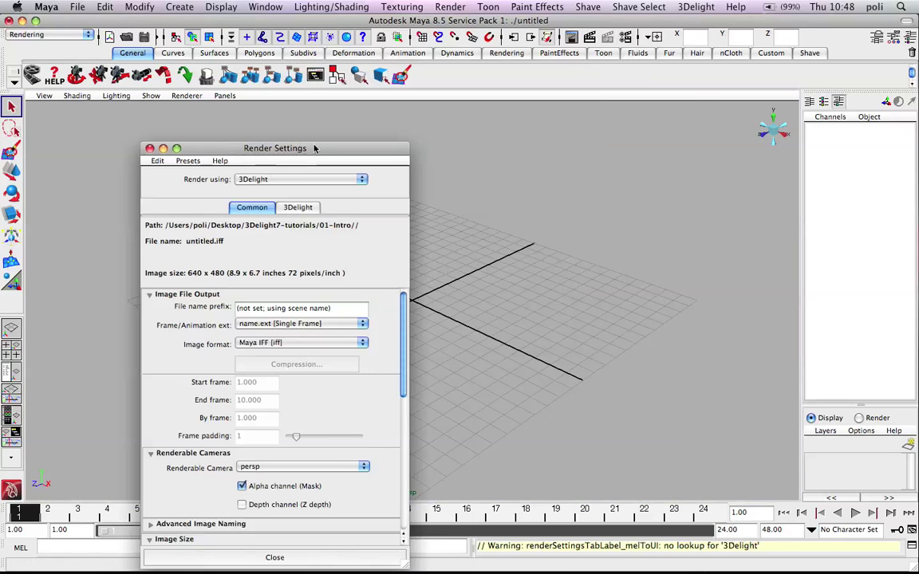
drag(315, 149, 604, 106)
click(594, 137)
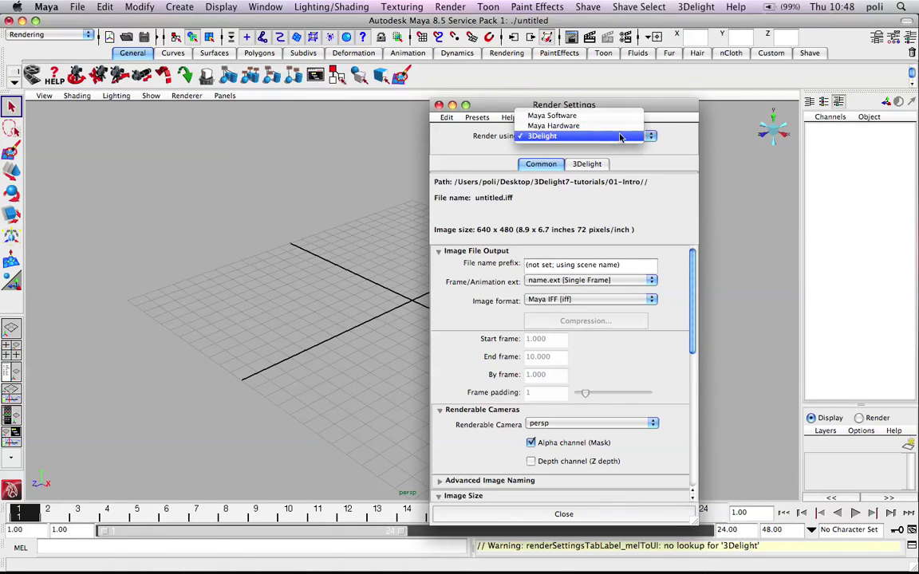
click(612, 137)
click(438, 106)
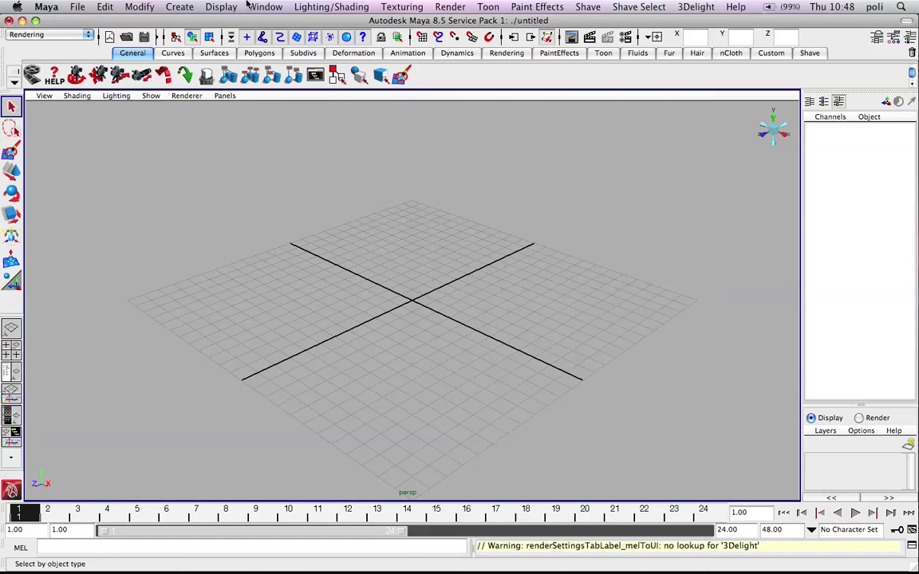
- Create a NURBS sphere on the grid and display it smooth-shaded
click(179, 6)
mouse_move(208, 28)
click(419, 37)
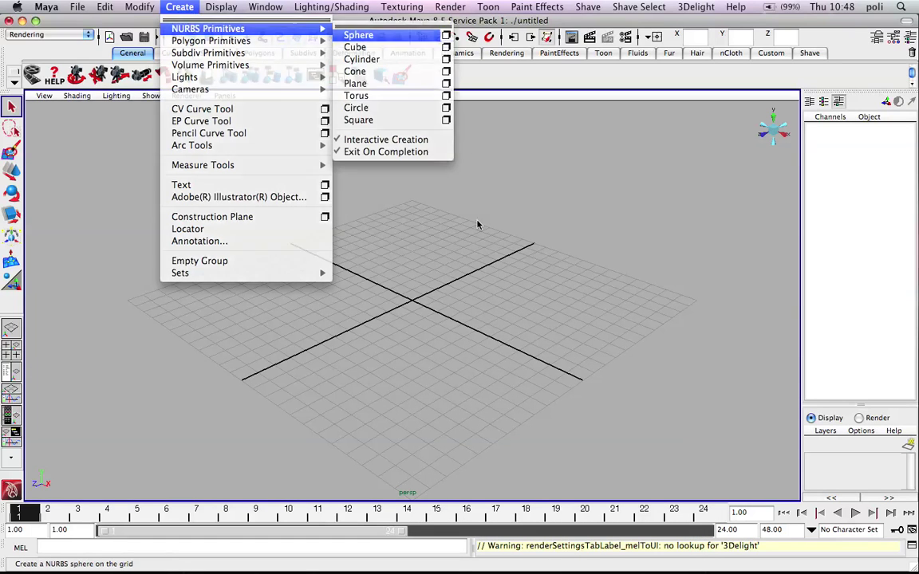
drag(398, 266, 468, 317)
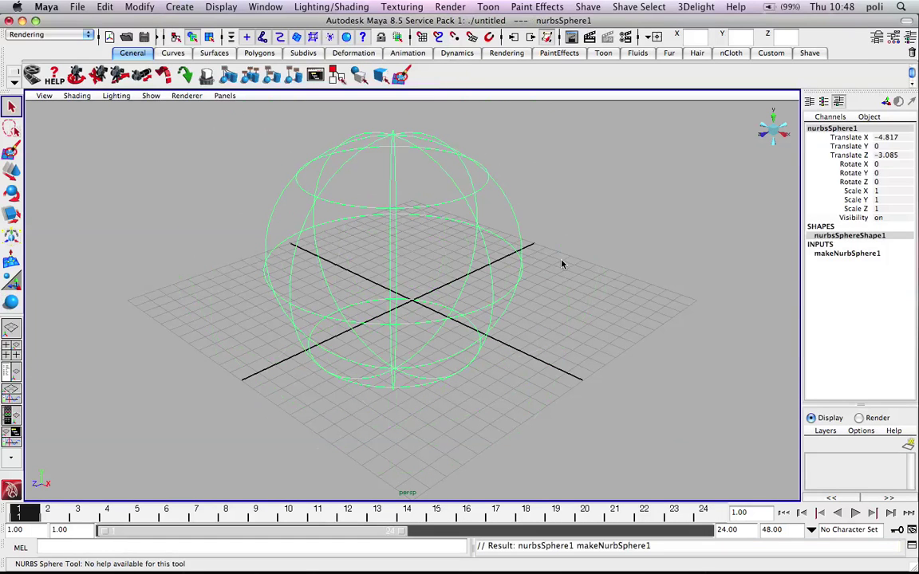
key(5)
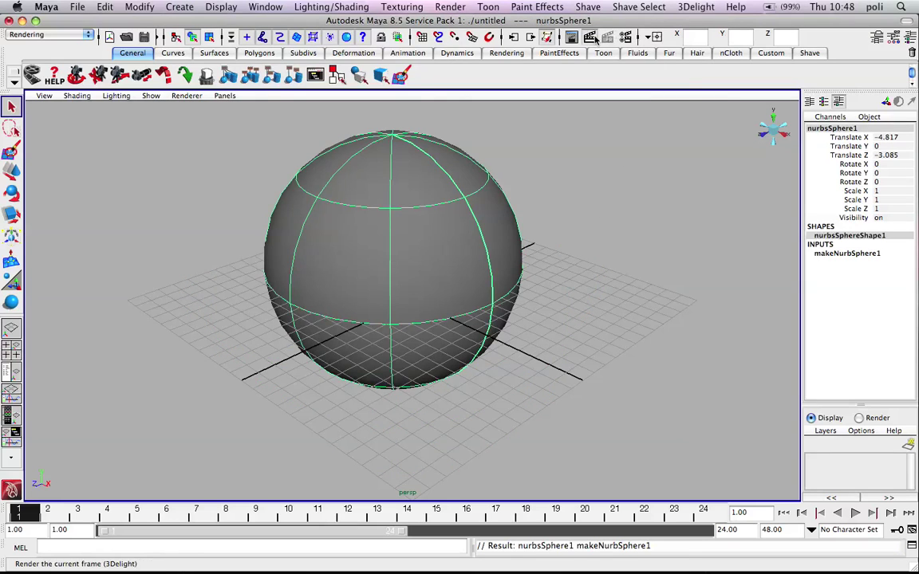
- Render the current frame with 3Delight, then quit Maya without saving
click(530, 37)
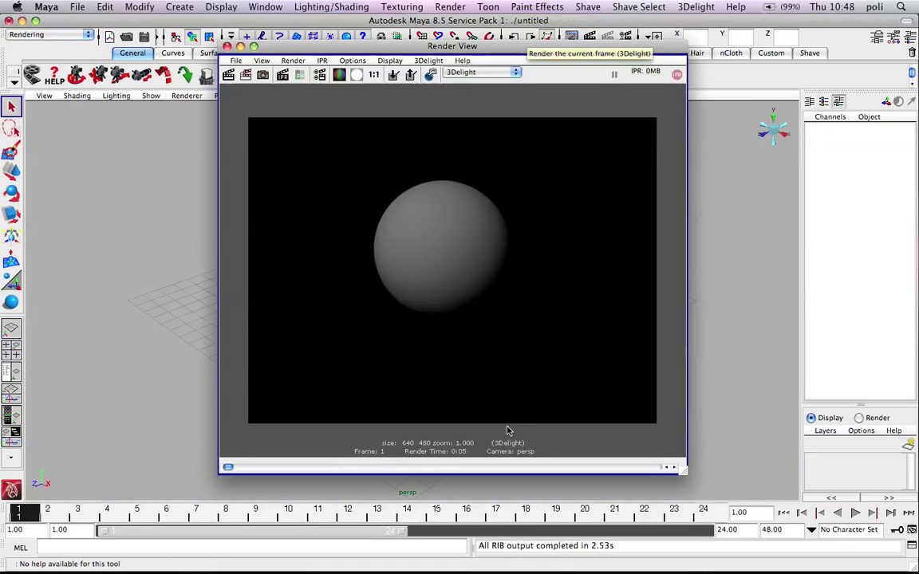
click(225, 46)
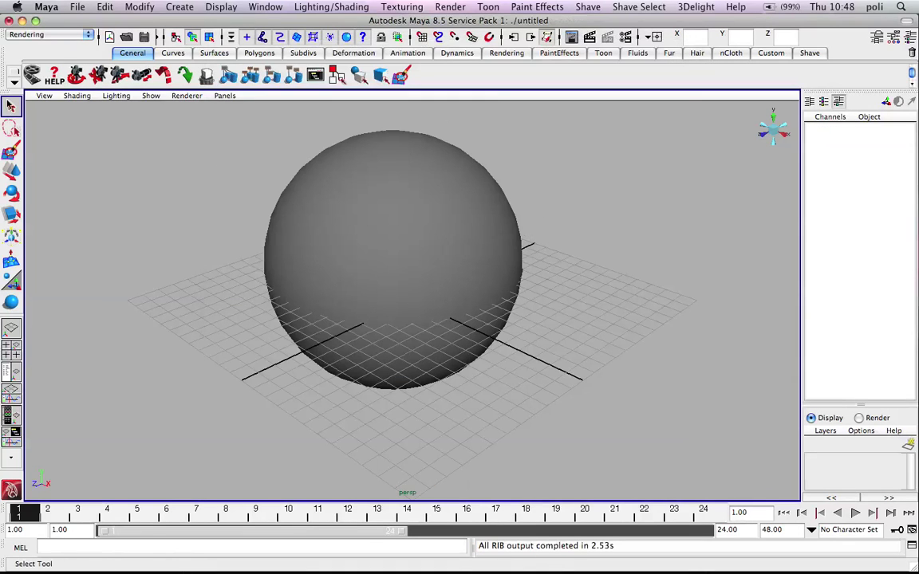
click(8, 20)
click(408, 178)
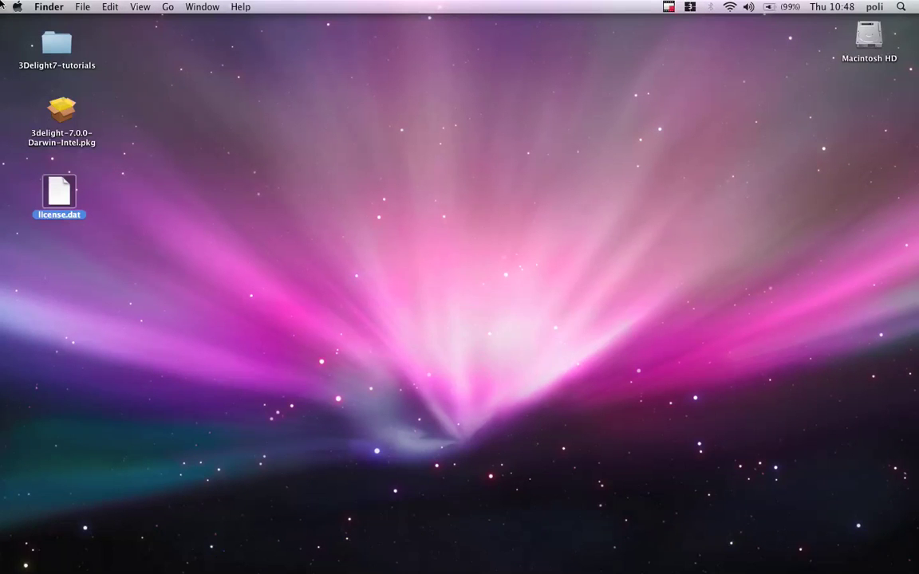
- Switch to the Safari space and view the 'research – community' tab, then 'start [3Delight Wiki]'
mouse_move(1, 1)
click(718, 384)
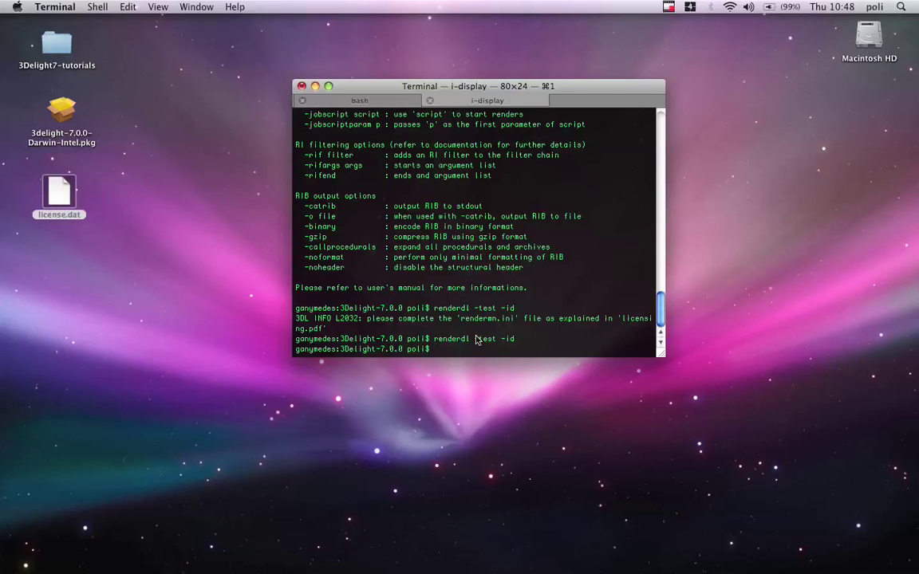
key(F8)
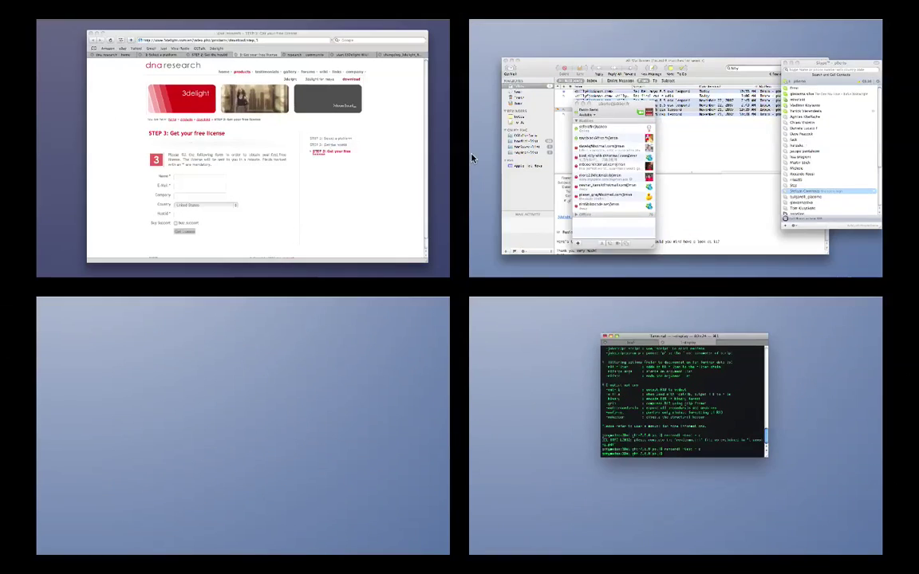
click(346, 155)
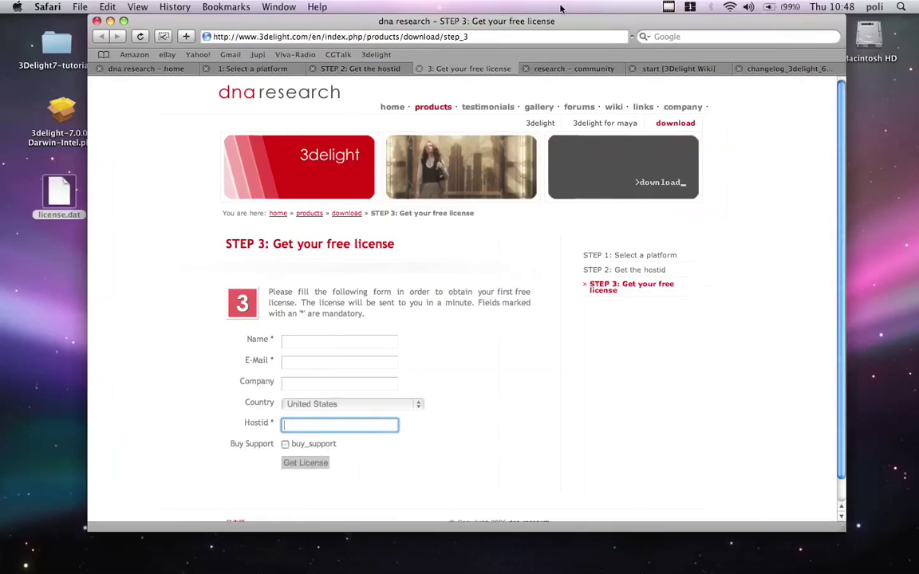
click(515, 68)
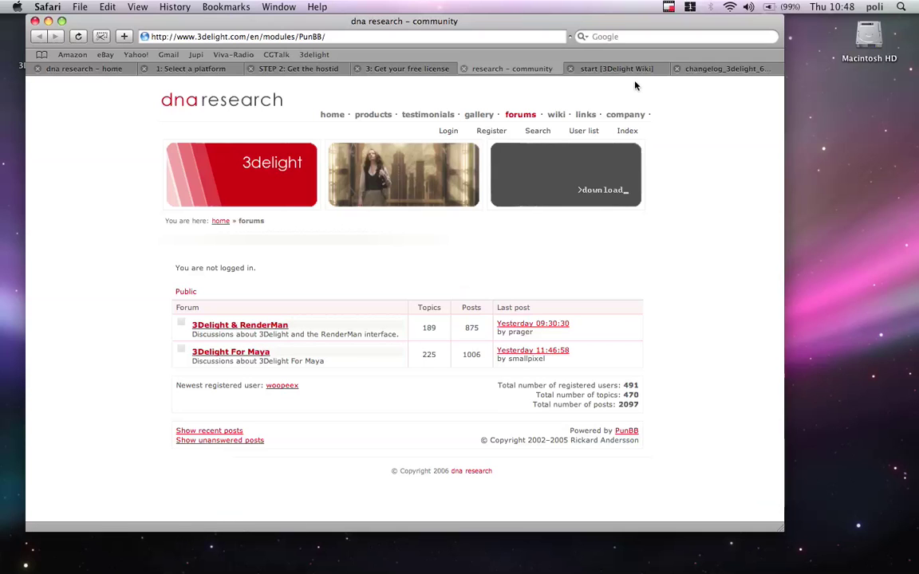
click(569, 68)
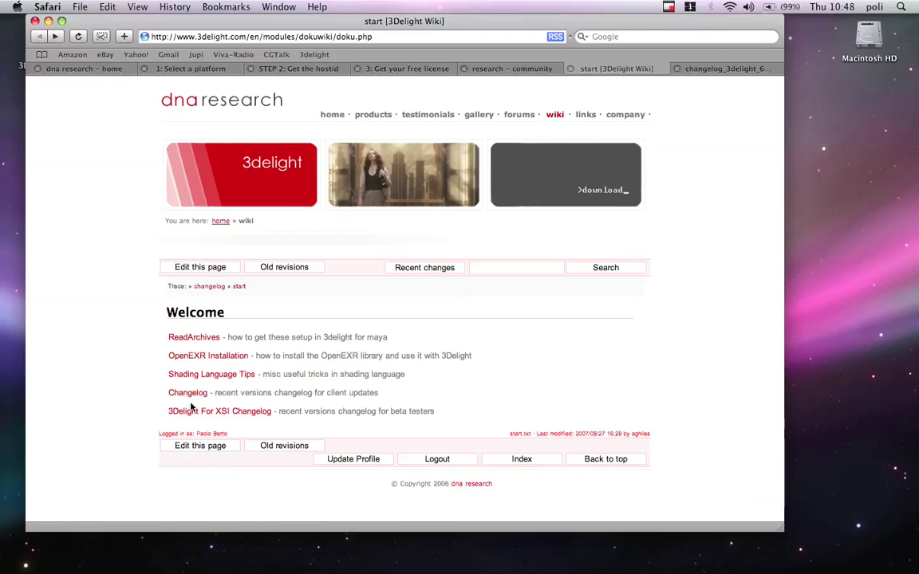
- Open the changelog_3delight_6.5 tab and read the 6.5.58 download links
click(722, 69)
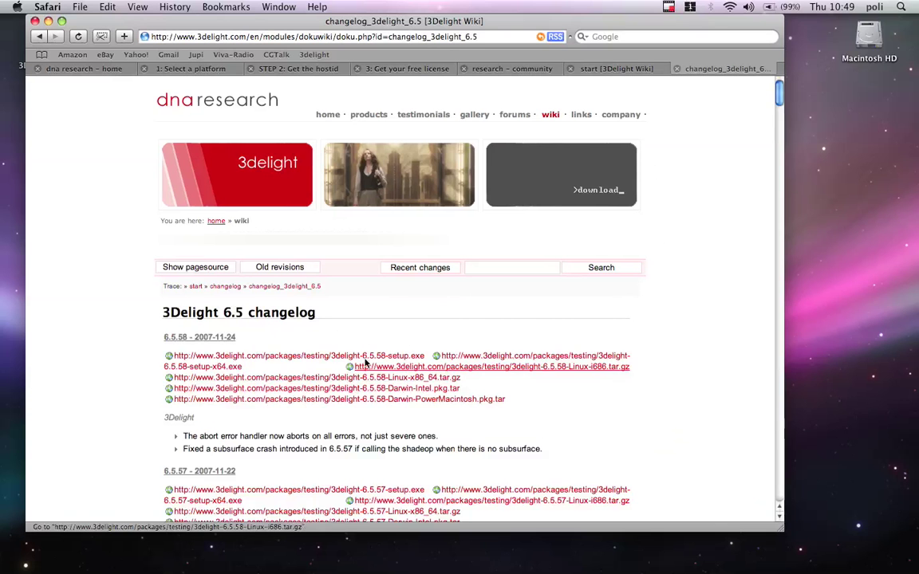
scroll(366, 363, down, 4)
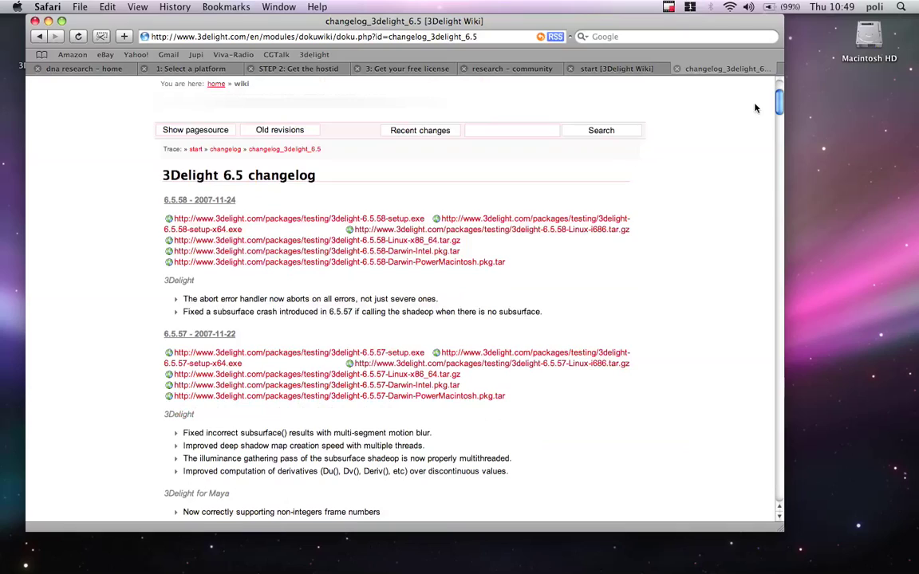
drag(779, 99, 755, 79)
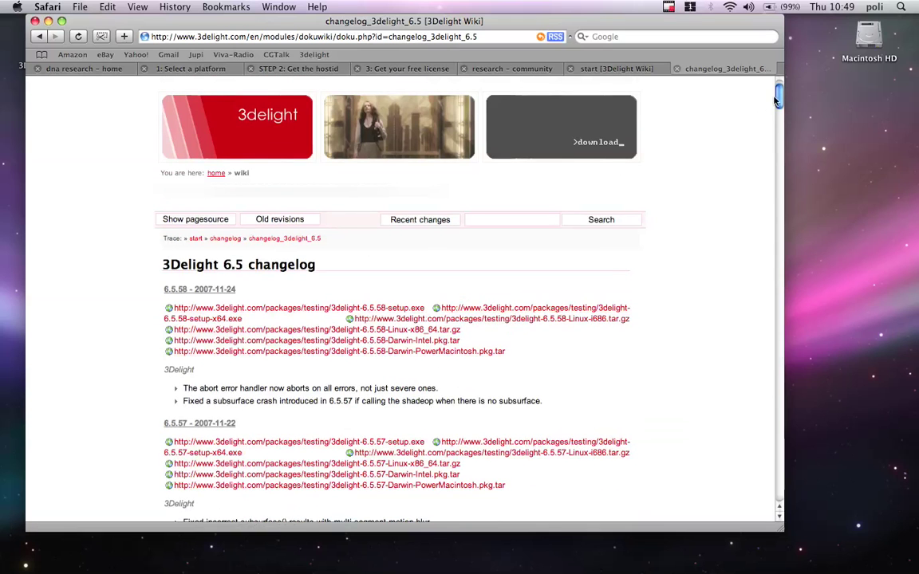
scroll(328, 183, down, 2)
drag(260, 218, 110, 323)
click(110, 323)
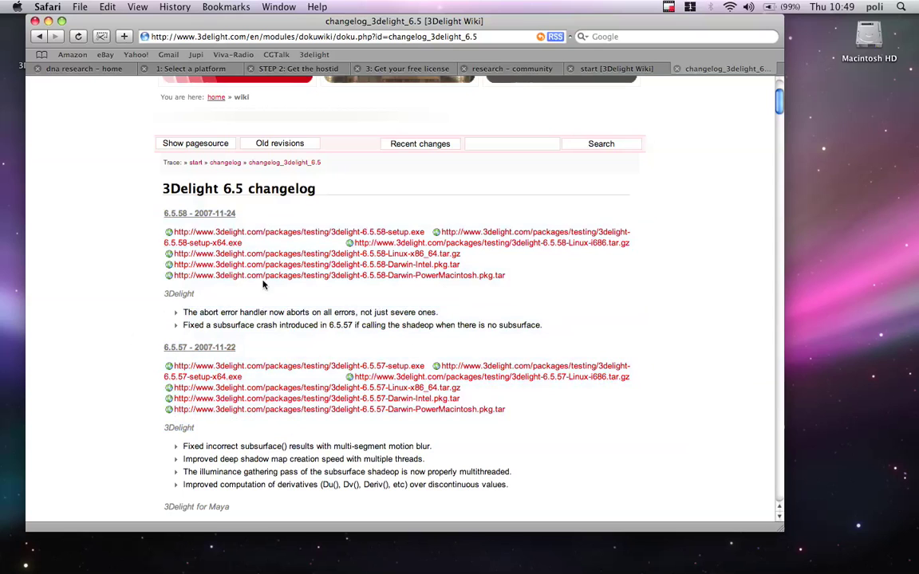
- Read the 6.5.57 notes, then close the changelog tab
drag(160, 298, 299, 338)
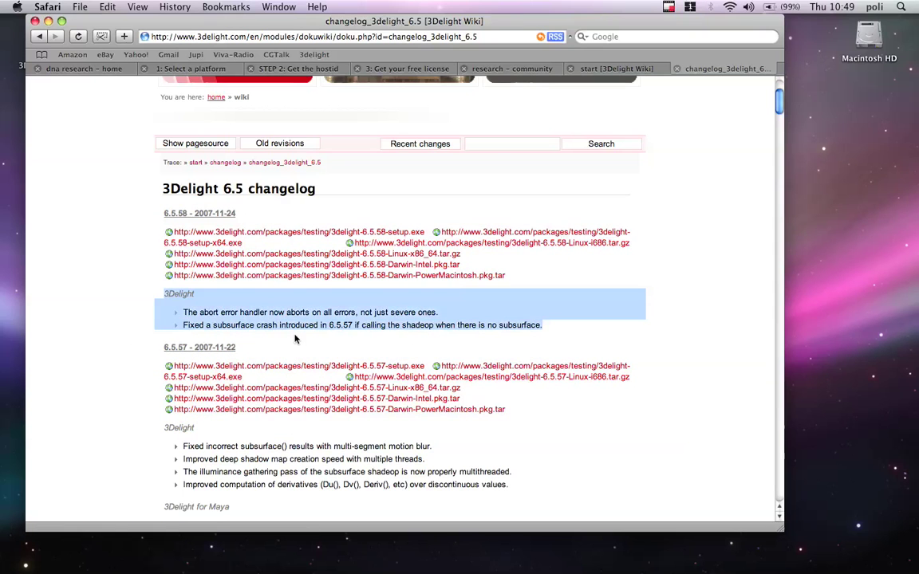
scroll(360, 375, down, 3)
drag(165, 343, 509, 410)
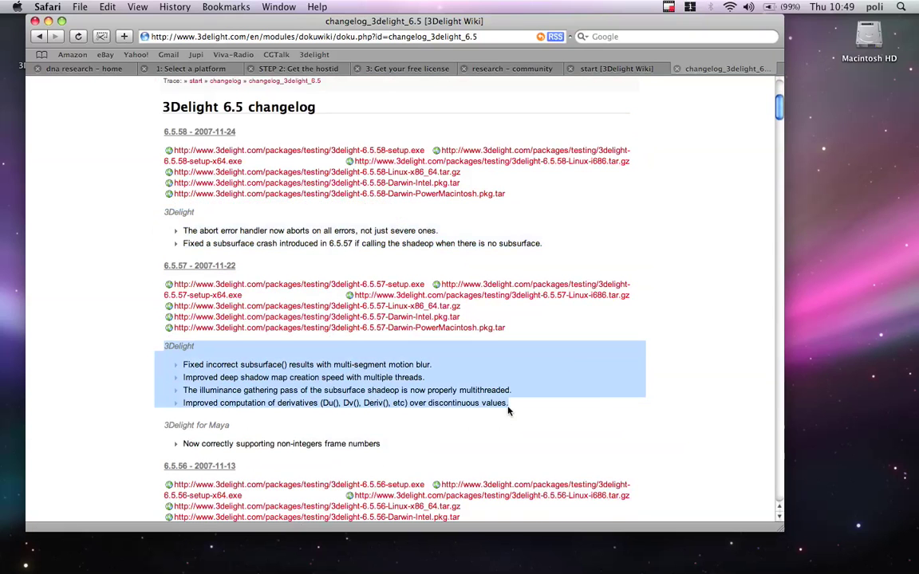
click(539, 366)
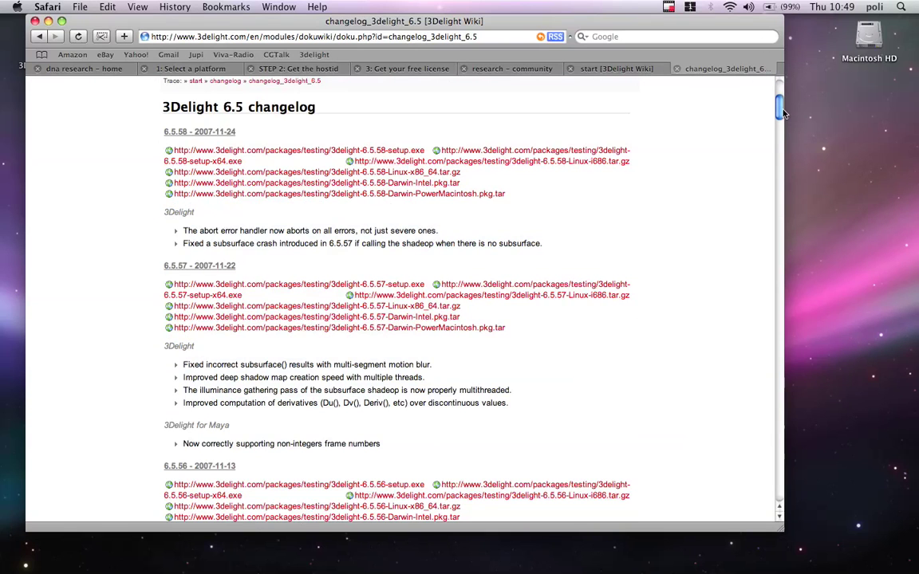
drag(782, 111, 672, 38)
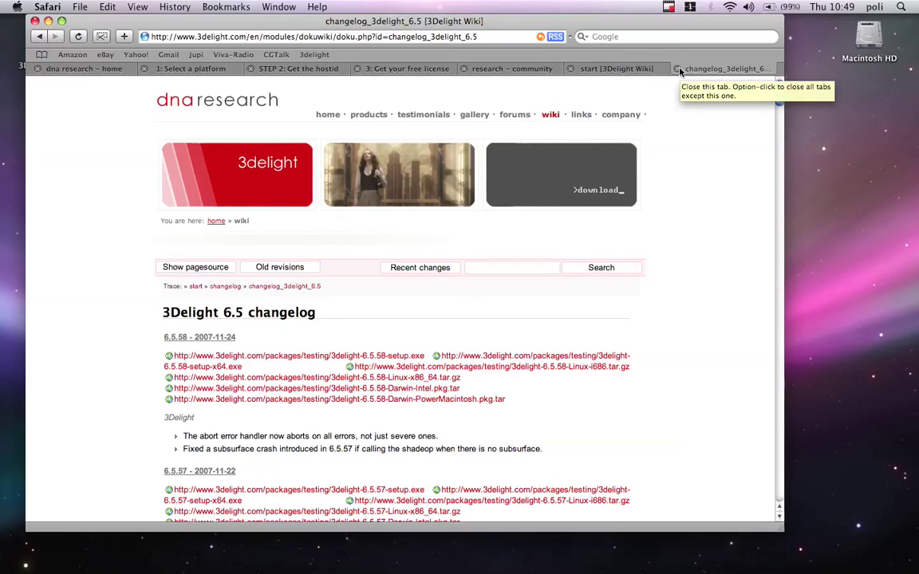
click(678, 69)
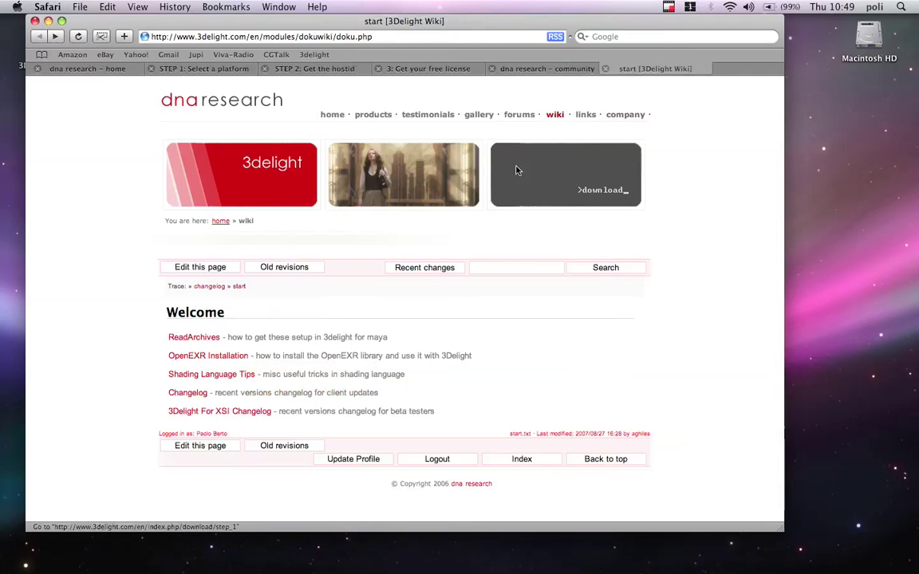
- Minimize Safari and, from Terminal, run 'open .' to show 3Delight-7.0.0 in Finder
click(48, 21)
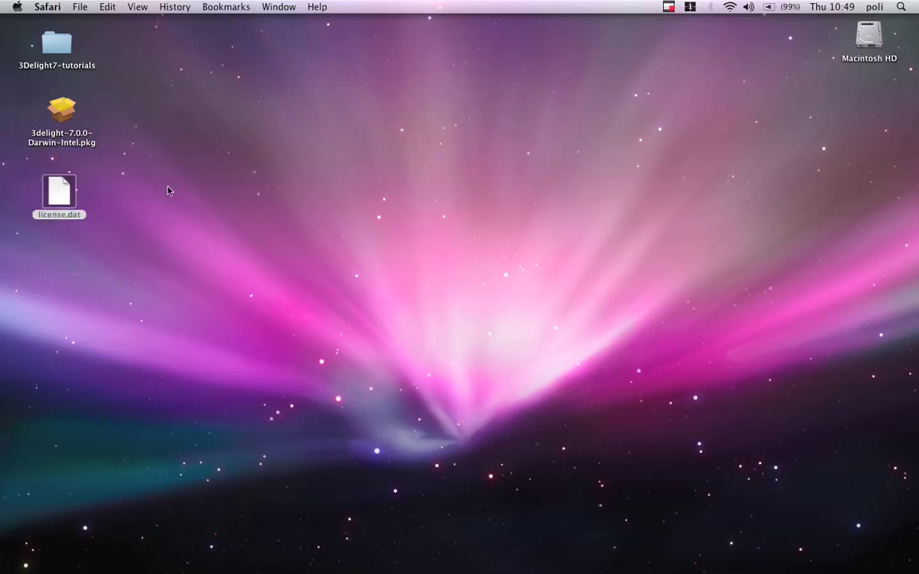
mouse_move(3, 3)
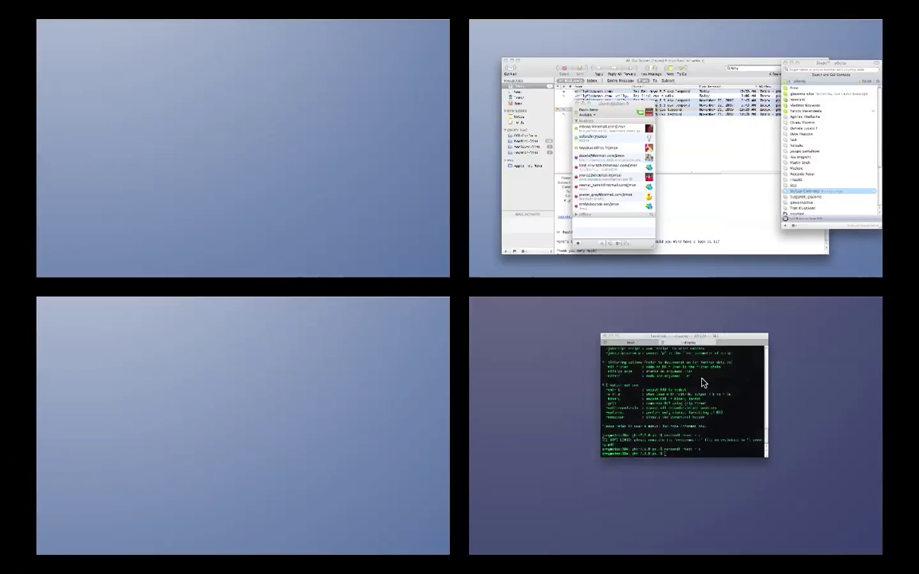
click(701, 380)
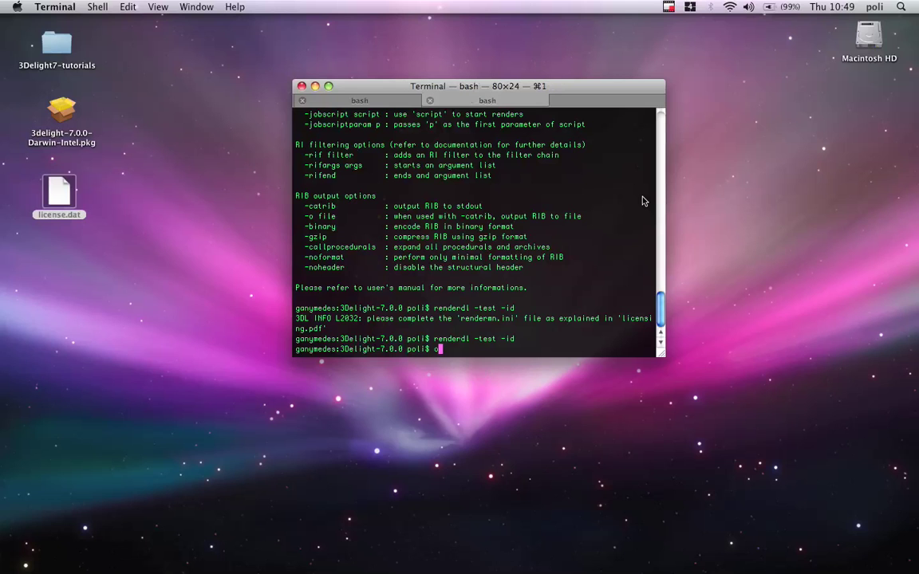
text(open .)
key(Return)
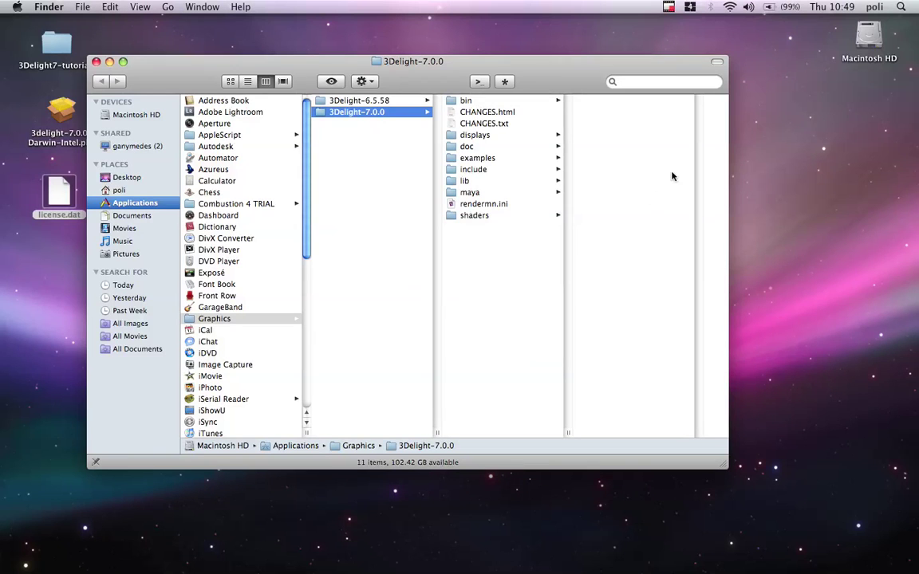
- Open the doc folder and select 3delight.pdf in the column view
drag(424, 80, 425, 67)
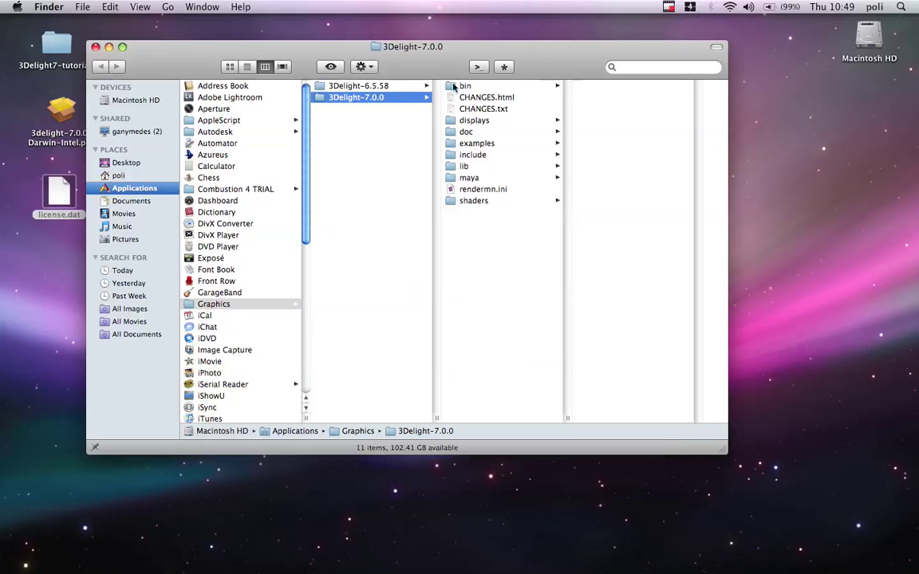
click(466, 133)
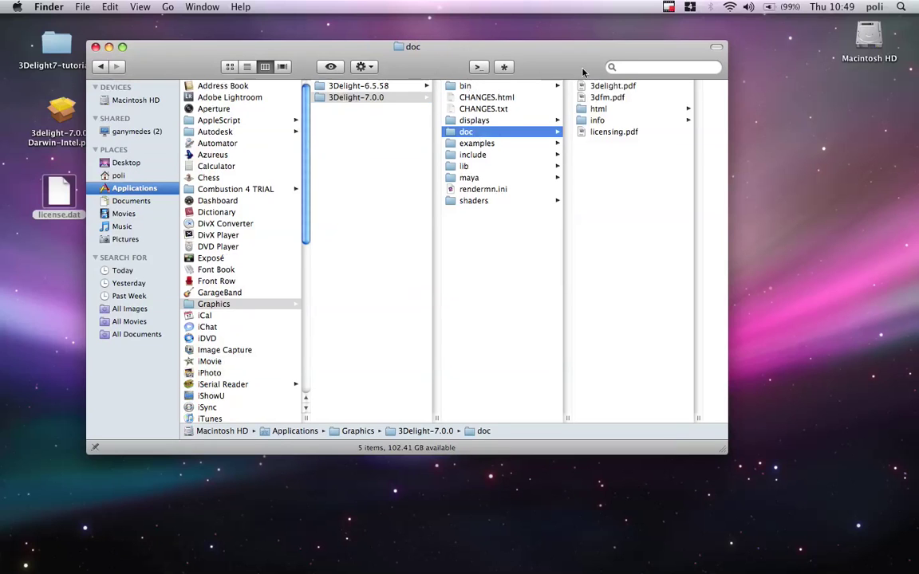
drag(582, 72, 464, 46)
click(485, 64)
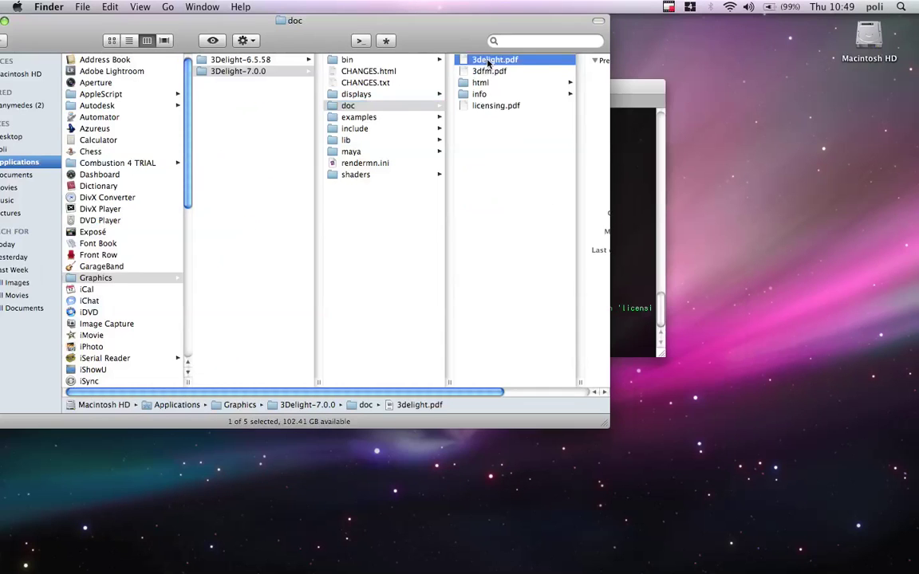
- Open 3delight.pdf, zoom out and skim the 198-page 3Delight 7.0 User's Manual, then close it
double_click(431, 64)
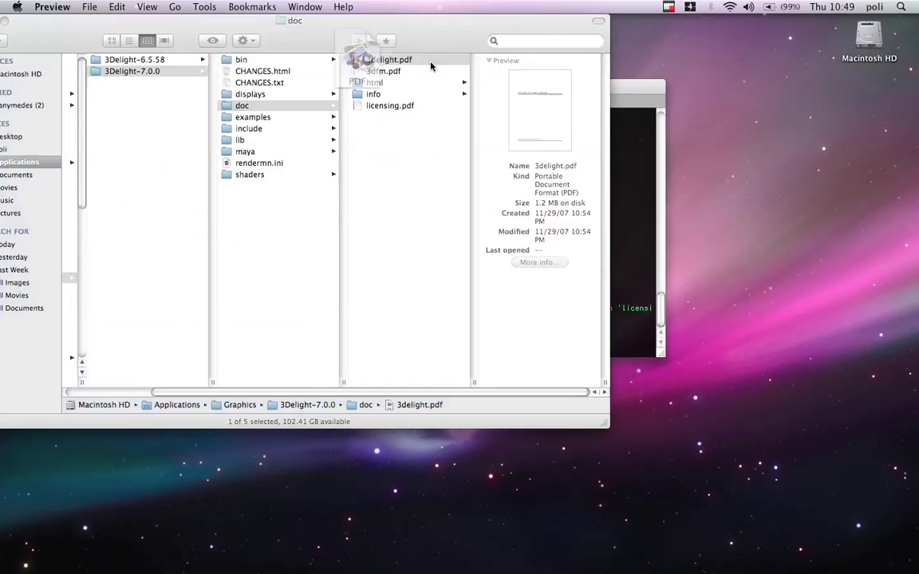
click(145, 38)
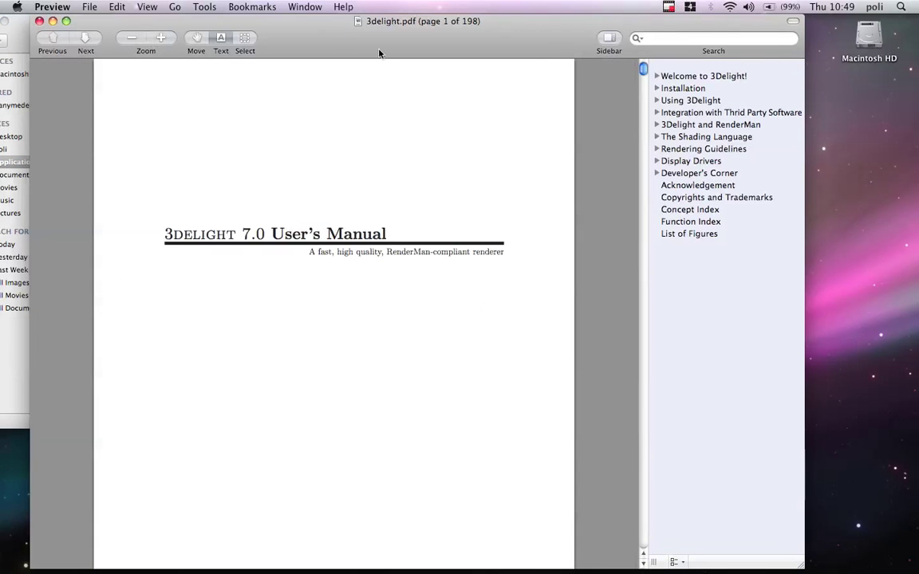
drag(643, 70, 670, 5)
click(40, 21)
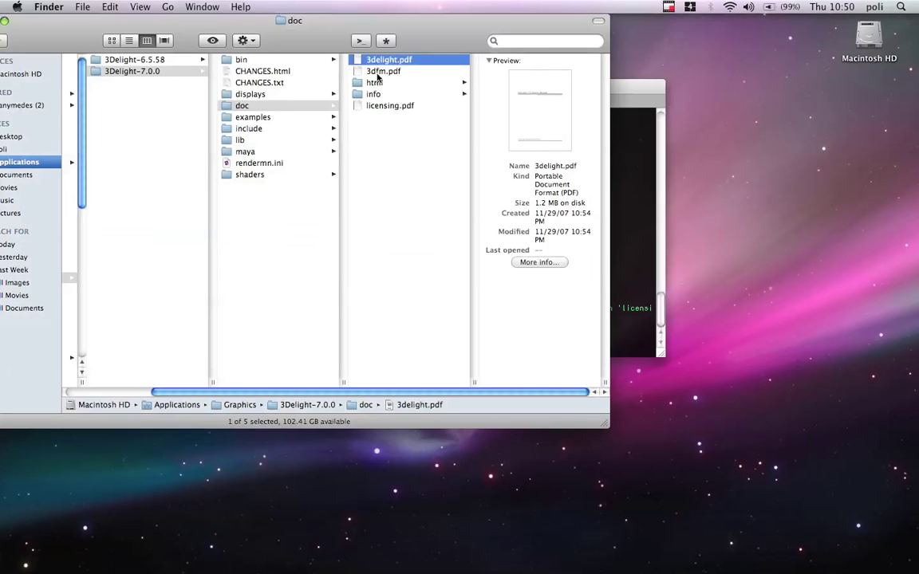
- Open 3dfm.pdf in Preview, zoom out, and scroll to the Maya Hair and Paint FX tips
click(388, 73)
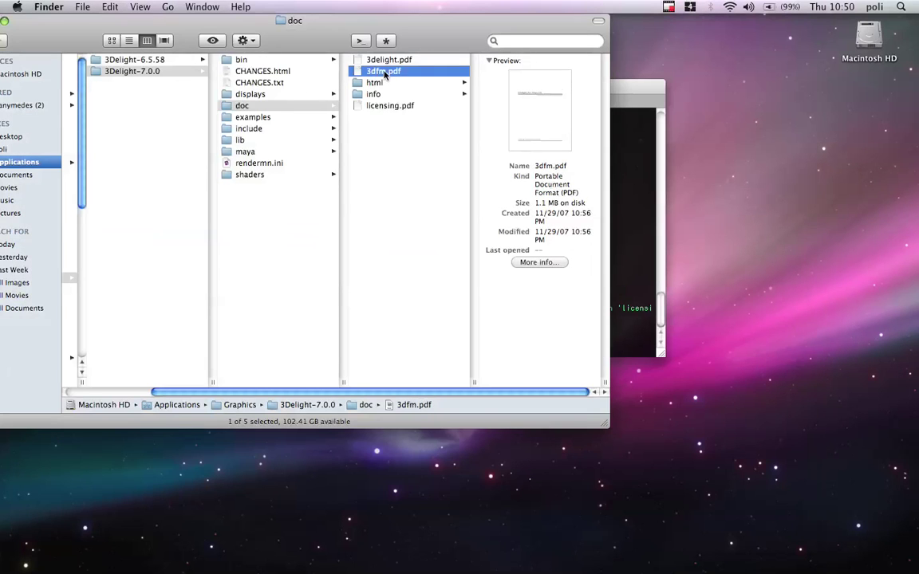
double_click(385, 74)
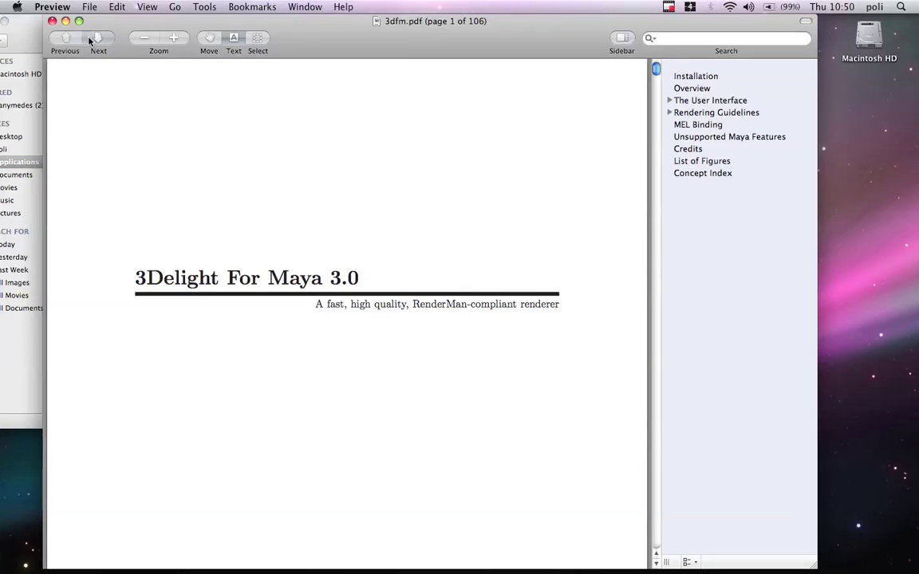
click(144, 37)
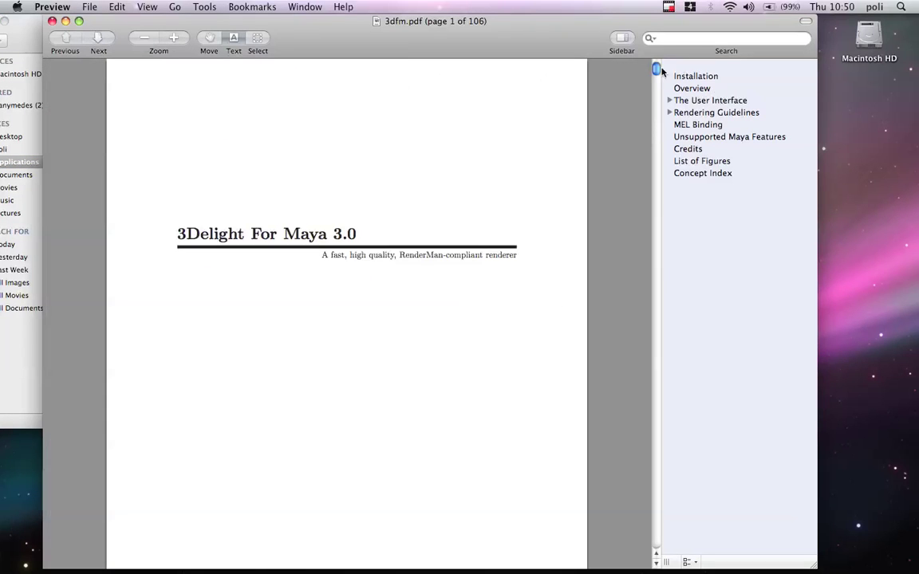
drag(655, 71, 648, 472)
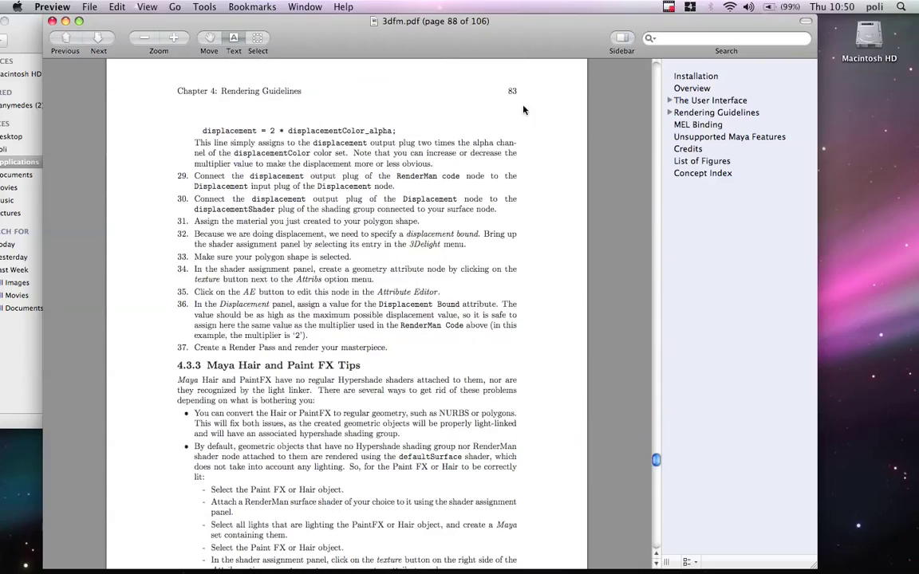
scroll(399, 147, down, 5)
- Highlight the Hair and Paint FX tips text, close the manual, and show the html docs folder
drag(302, 228, 346, 37)
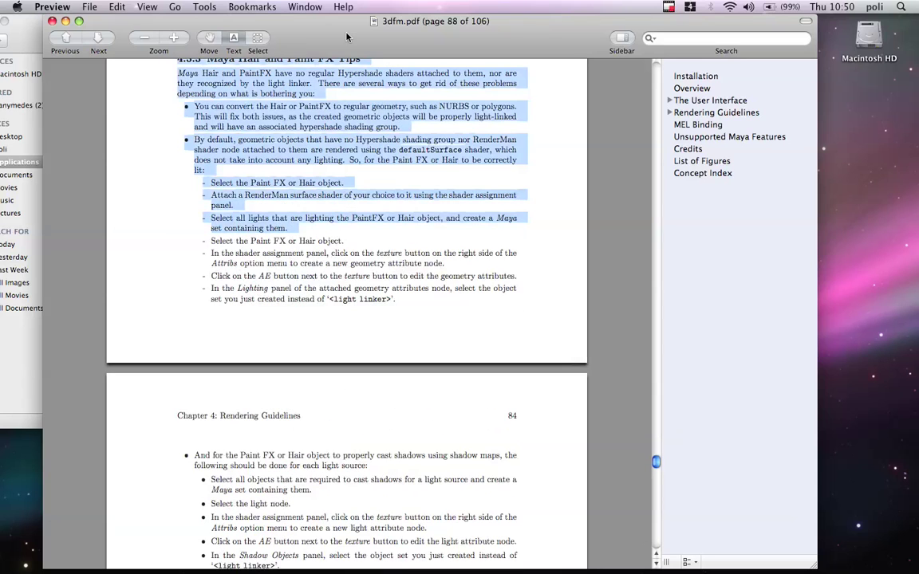
drag(300, 90, 295, 79)
click(295, 78)
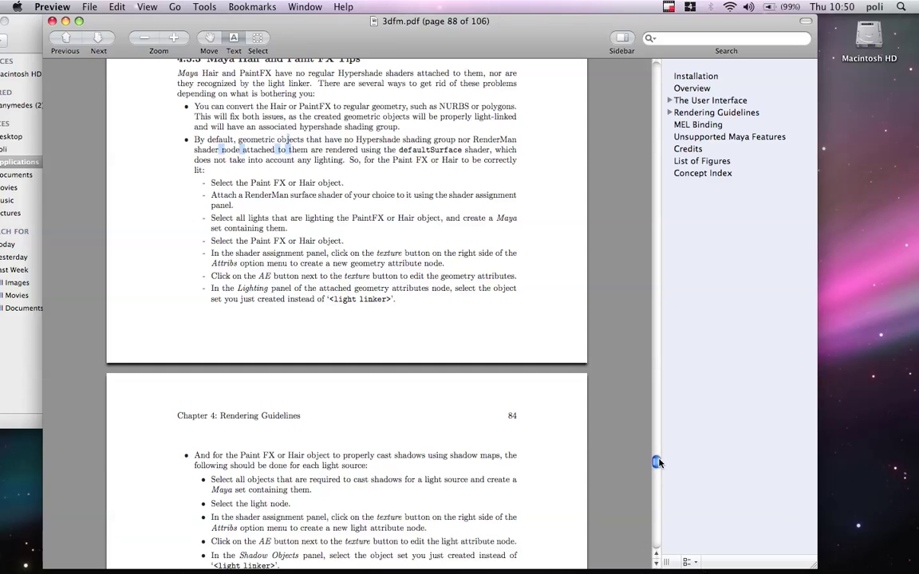
drag(659, 463, 659, 461)
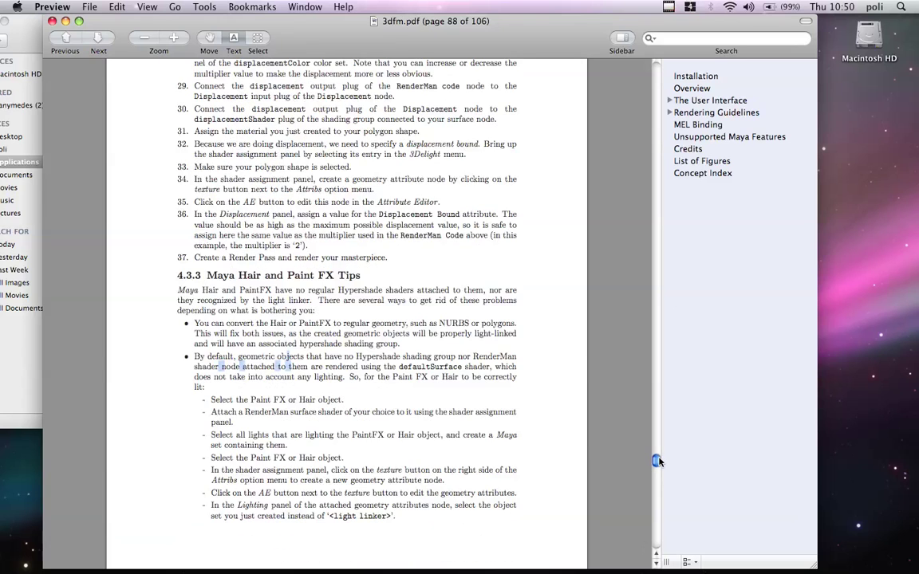
click(52, 21)
click(386, 83)
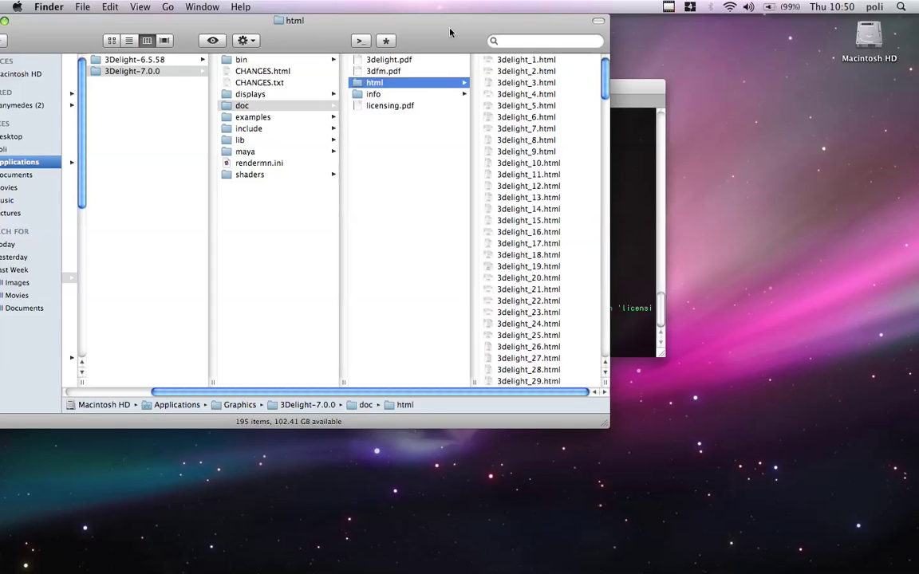
- Select licensing.pdf to view its details, move the doc folder window, then close it
click(387, 105)
drag(408, 22, 529, 44)
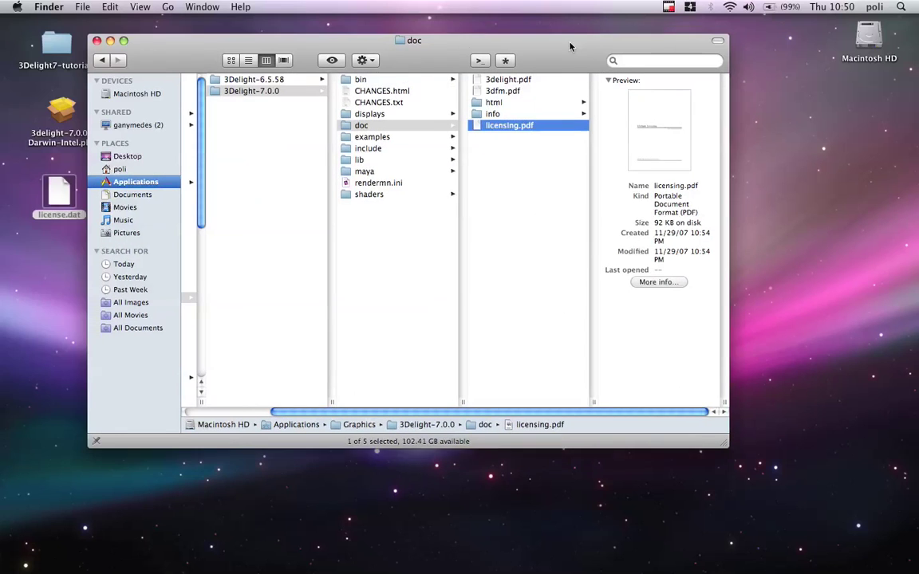
click(97, 43)
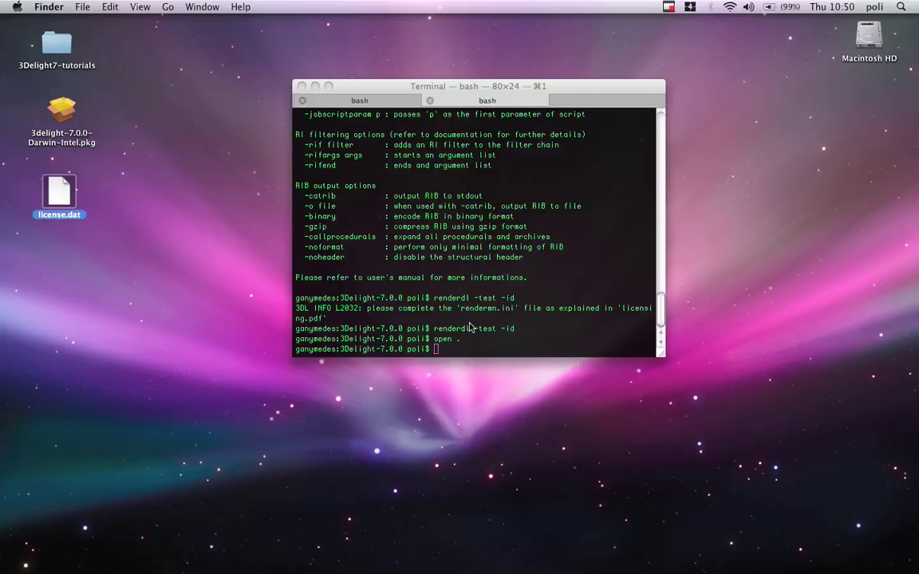